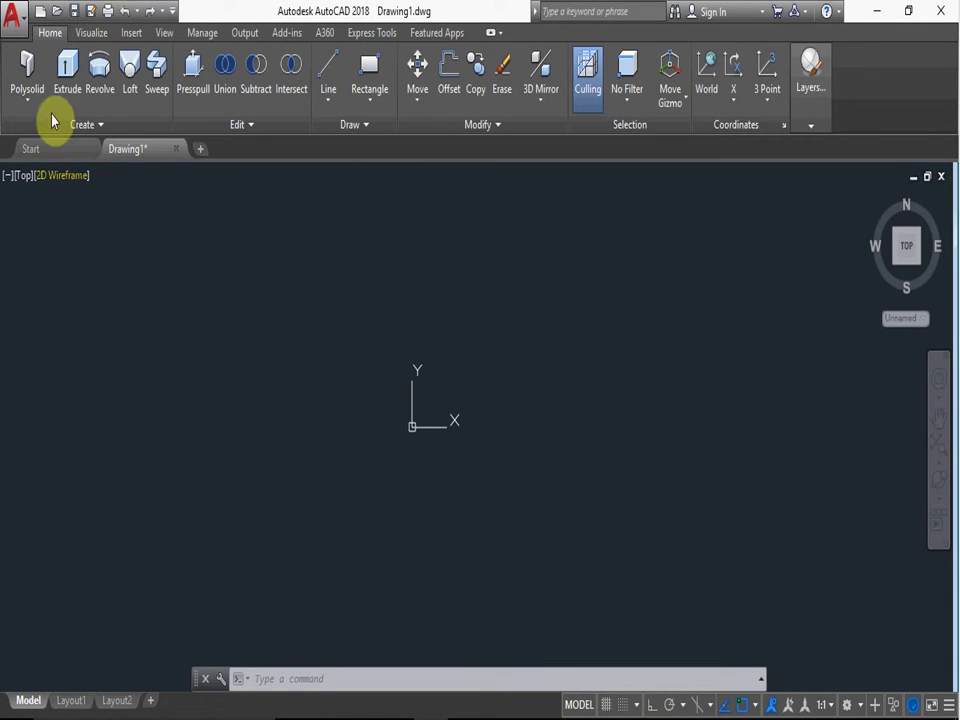
Step: Draw a polysolid through corners 0,0, 200,0 and 200,100 and close it back to the origin
{"action": "left_click", "coordinate": [28, 98]}
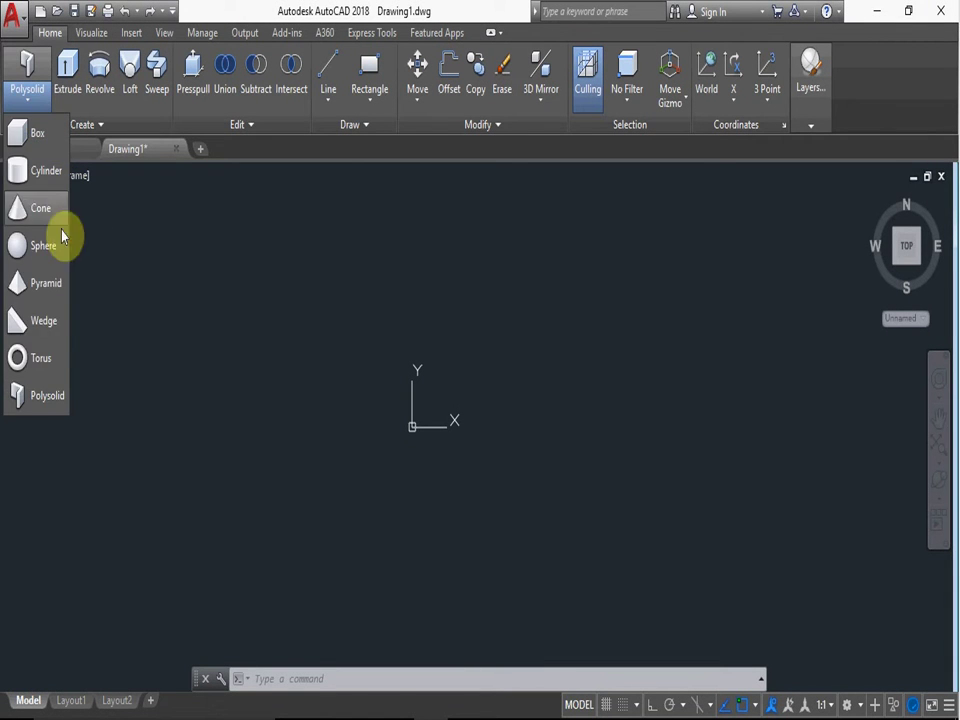
{"action": "left_click", "coordinate": [45, 397]}
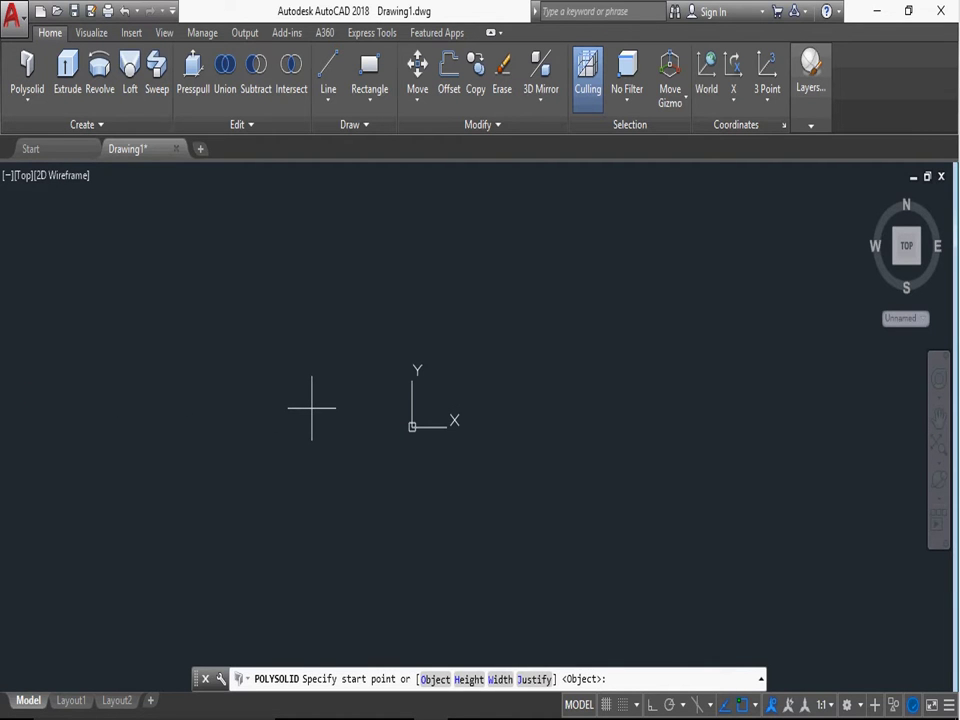
{"action": "type", "text": "0,"}
{"action": "key", "text": "Return"}
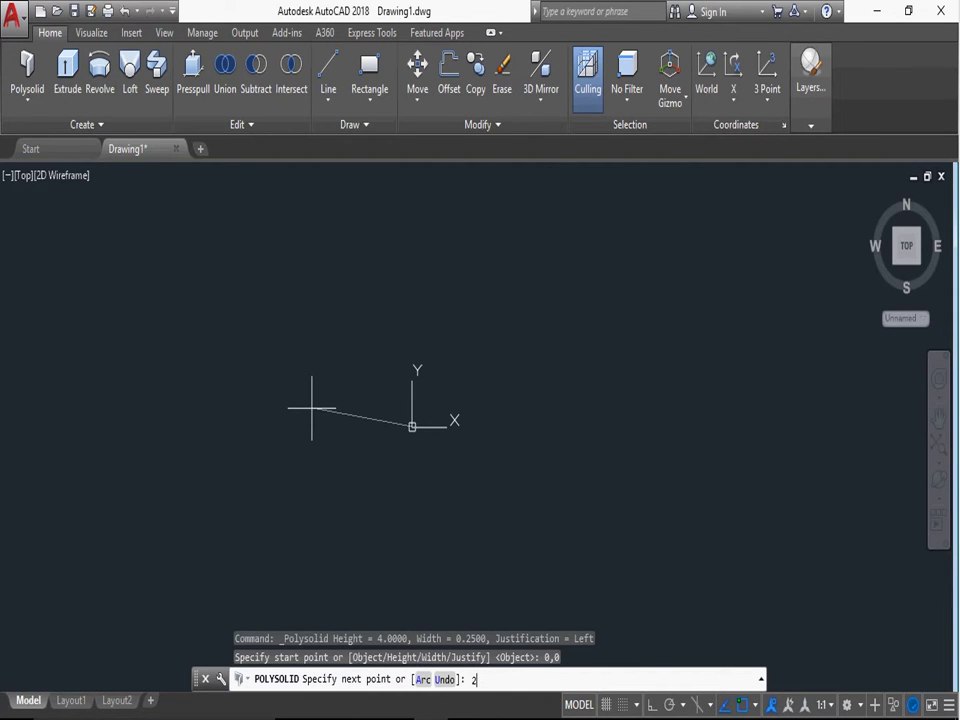
{"action": "key", "text": "Return"}
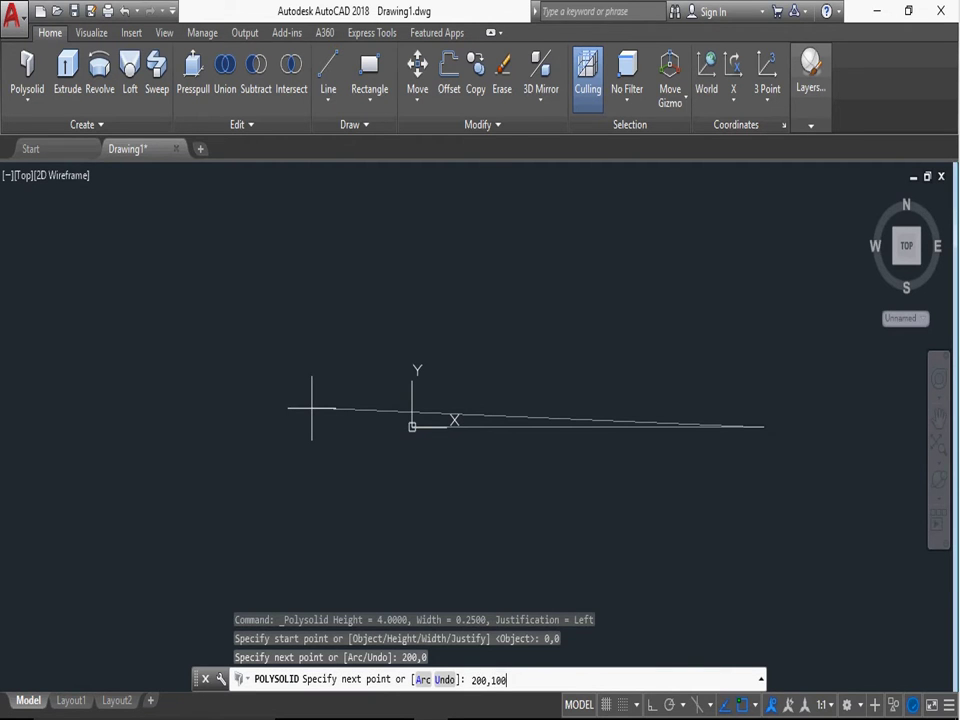
{"action": "key", "text": "Return"}
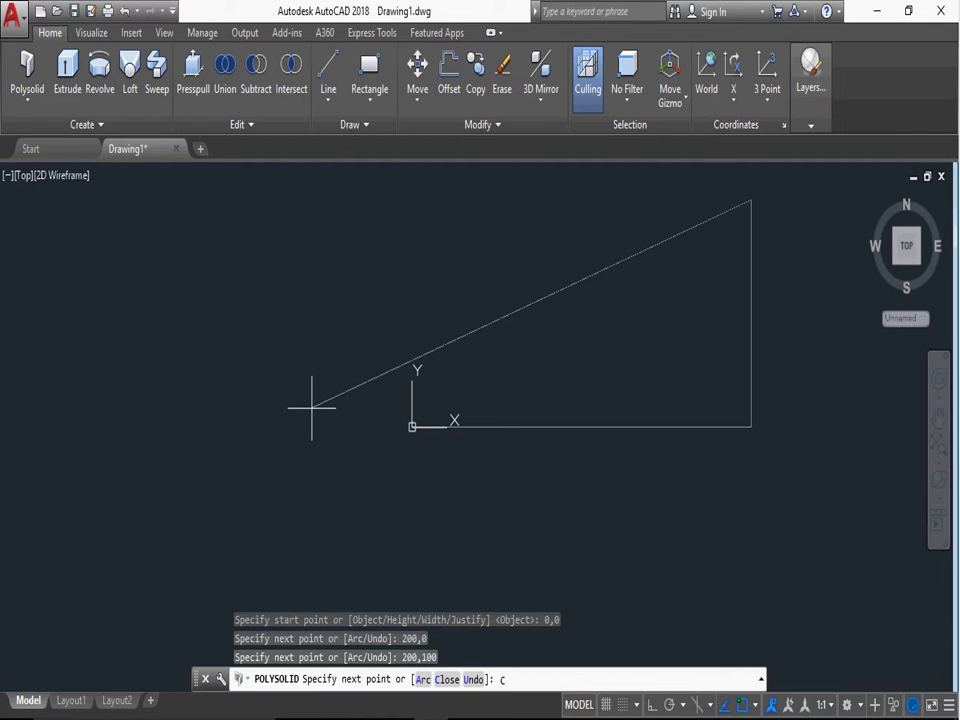
{"action": "key", "text": "Return"}
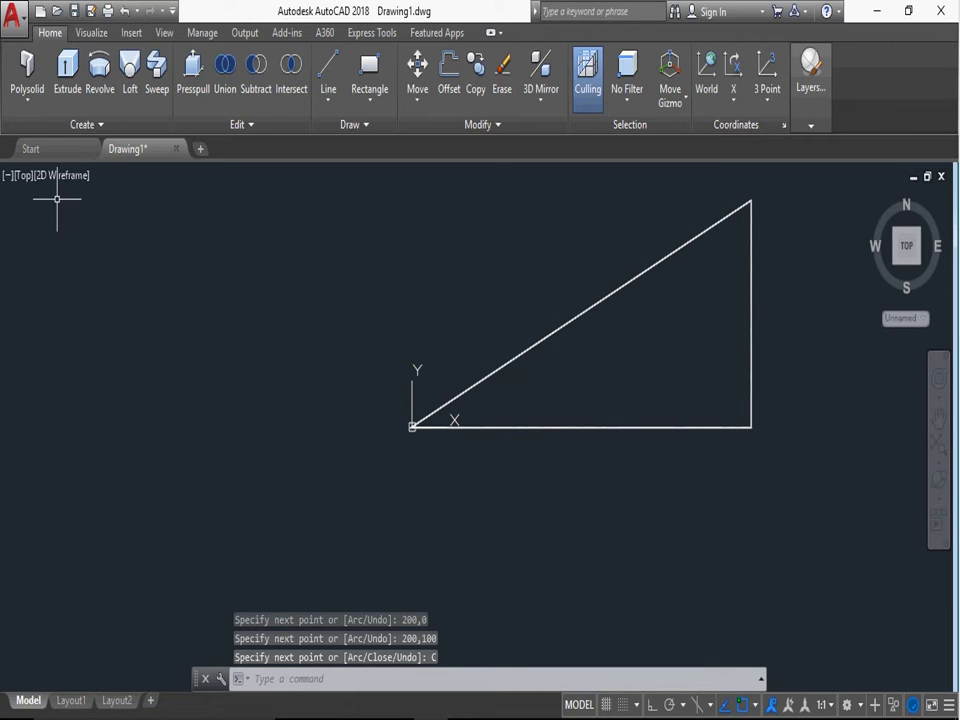
Step: Switch to the SE Isometric view with the Shaded visual style and reframe the wall
{"action": "left_click", "coordinate": [25, 178]}
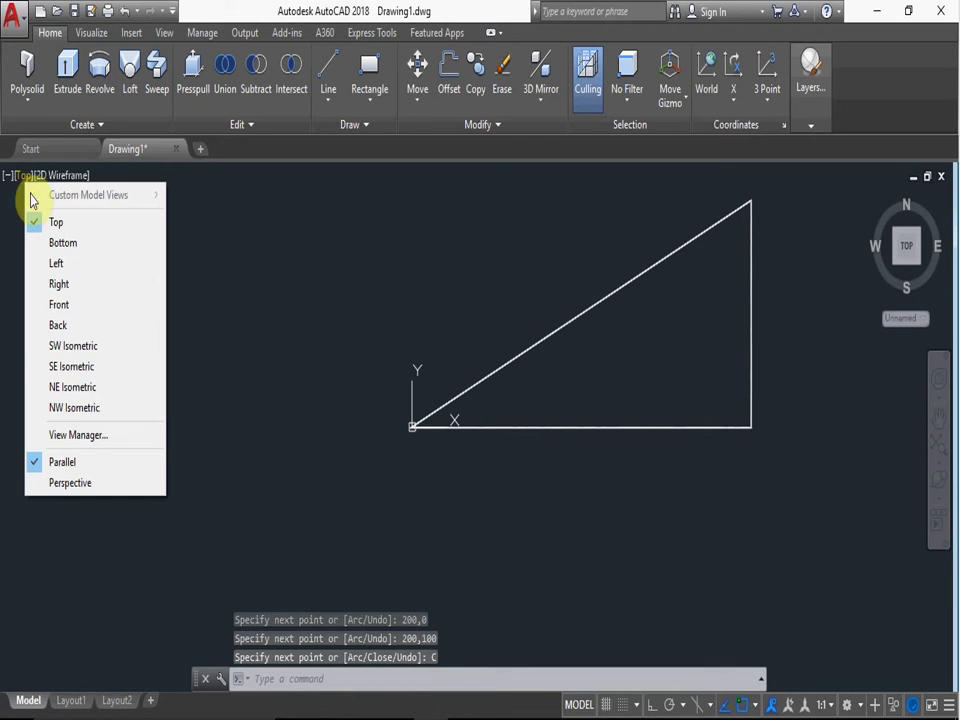
{"action": "left_click", "coordinate": [64, 365]}
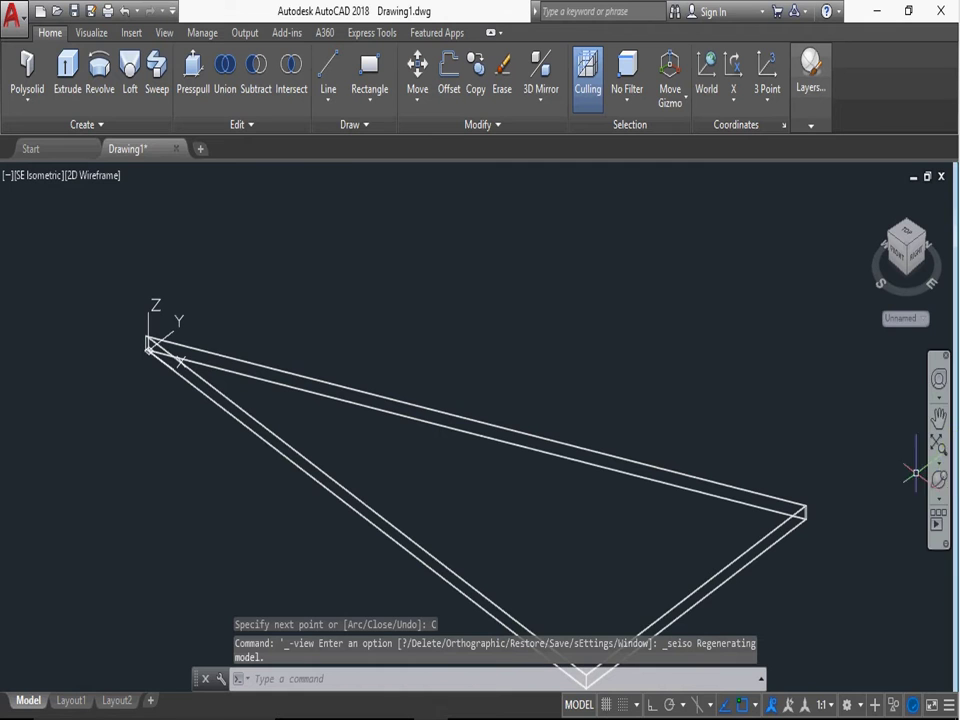
{"action": "left_click", "coordinate": [96, 185]}
{"action": "left_click", "coordinate": [130, 301]}
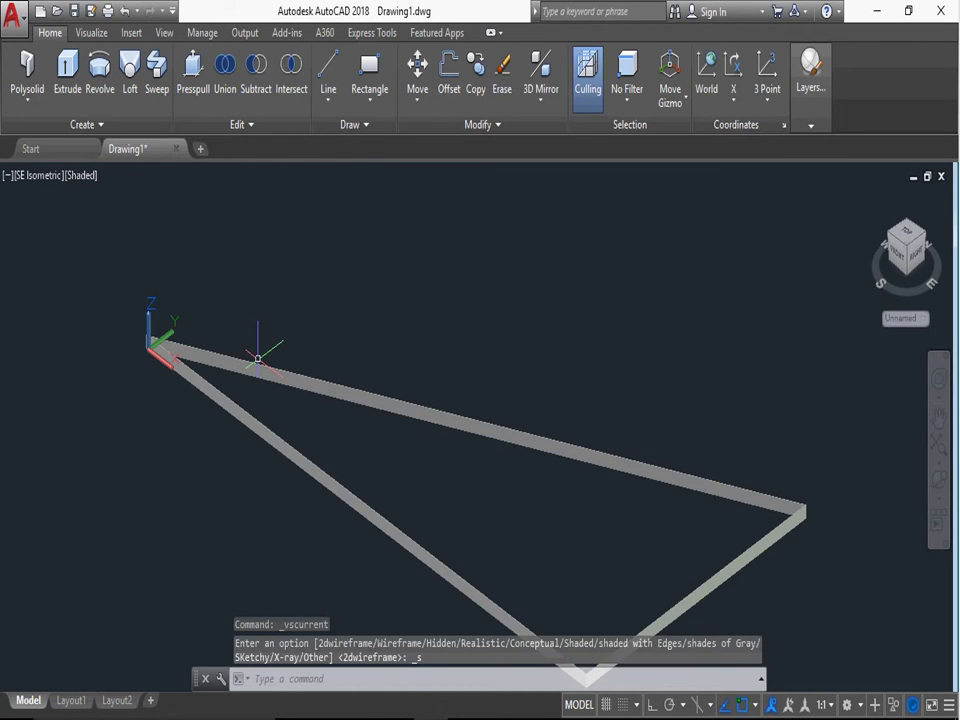
{"action": "scroll", "coordinate": [257, 357], "scroll_direction": "down", "scroll_amount": 2}
{"action": "middle_click_drag", "start_coordinate": [560, 398], "coordinate": [617, 356]}
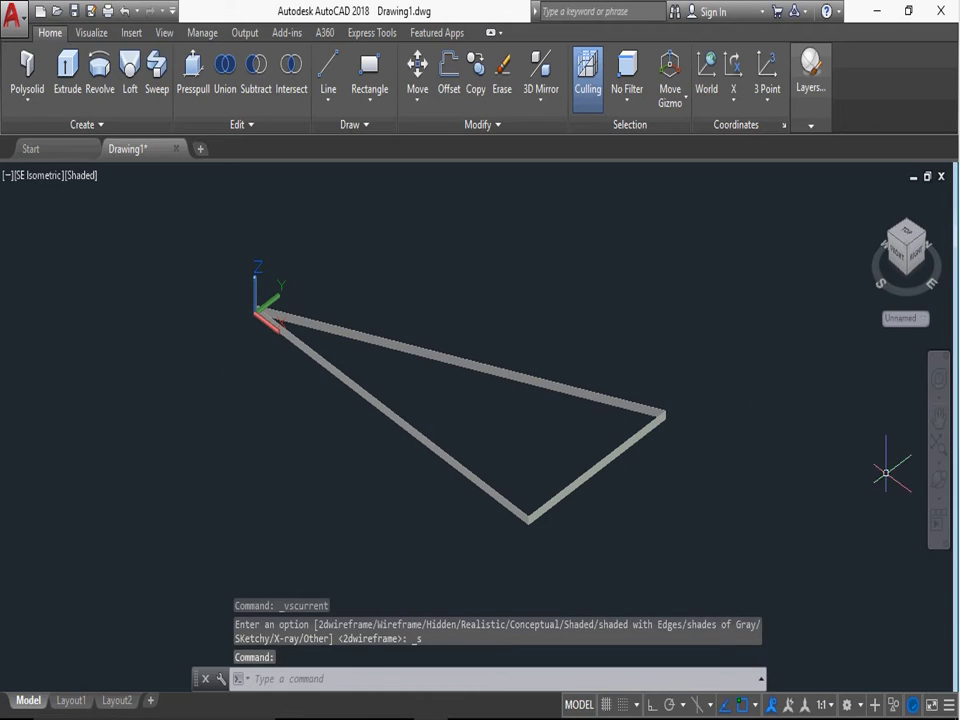
Step: Free-orbit the wall to a tilted angle, exit orbit, then undo back to the isometric view
{"action": "left_click", "coordinate": [938, 479]}
{"action": "left_click_drag", "start_coordinate": [574, 510], "coordinate": [566, 419]}
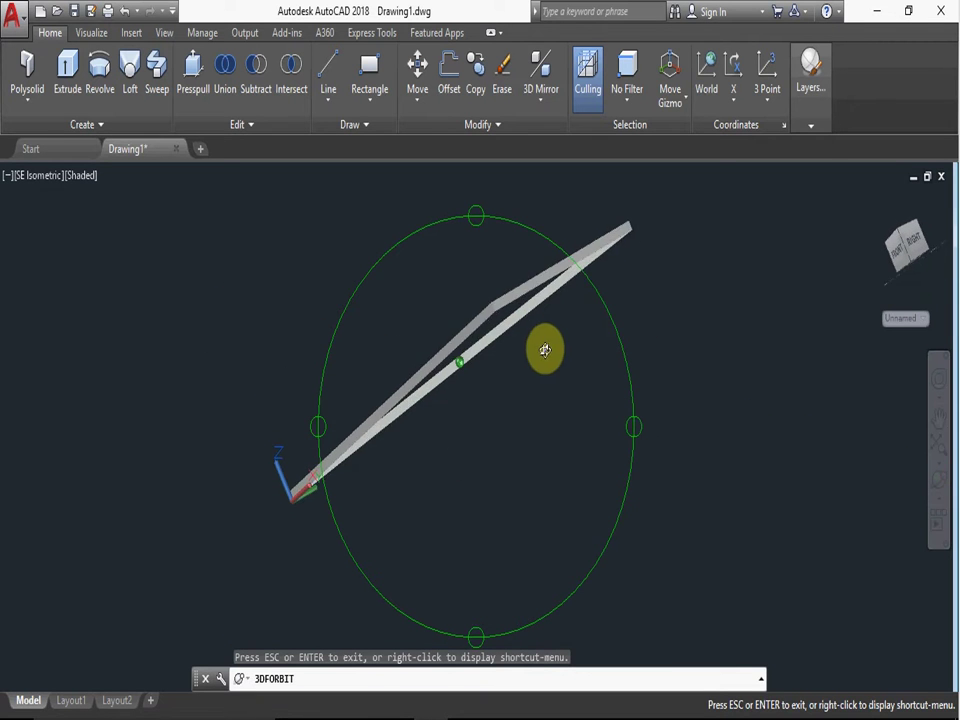
{"action": "right_click", "coordinate": [471, 413]}
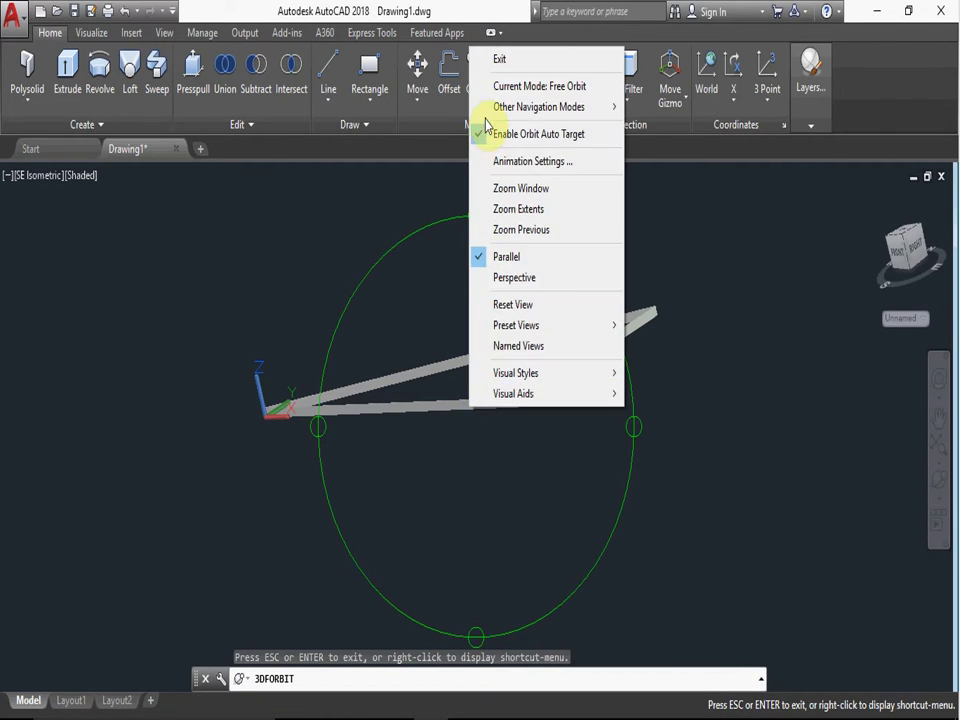
{"action": "left_click", "coordinate": [499, 58]}
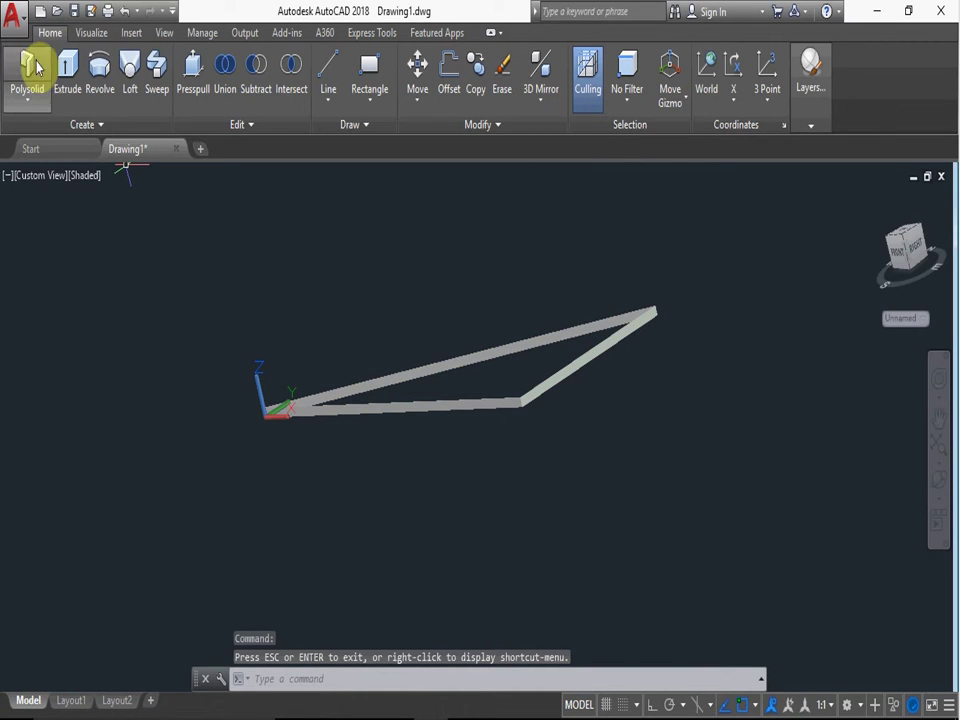
{"action": "left_click", "coordinate": [125, 15]}
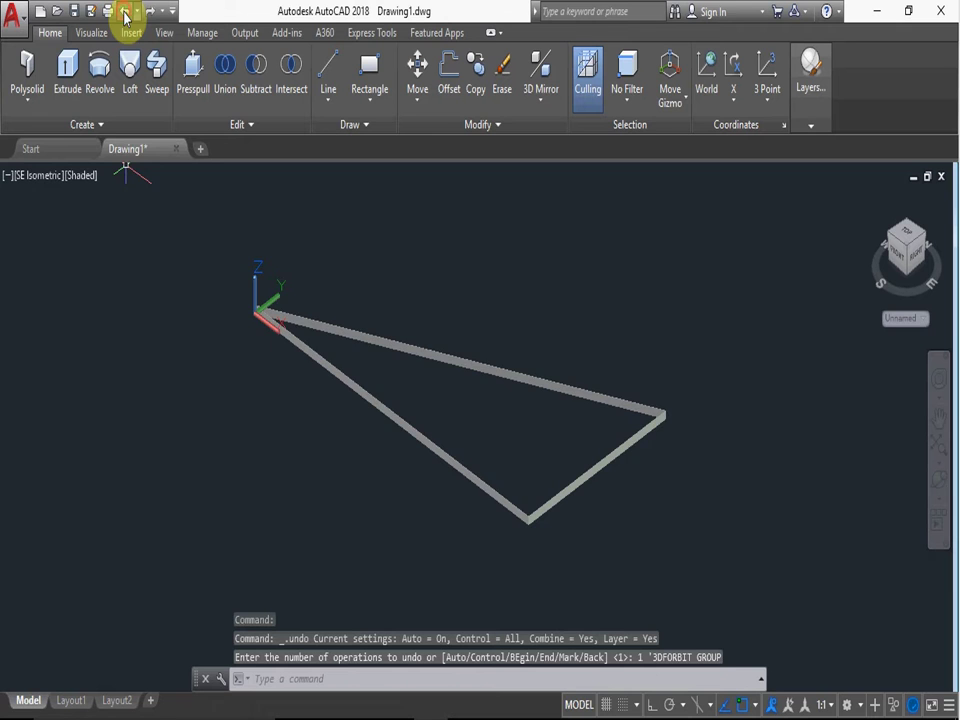
{"action": "left_click", "coordinate": [125, 15]}
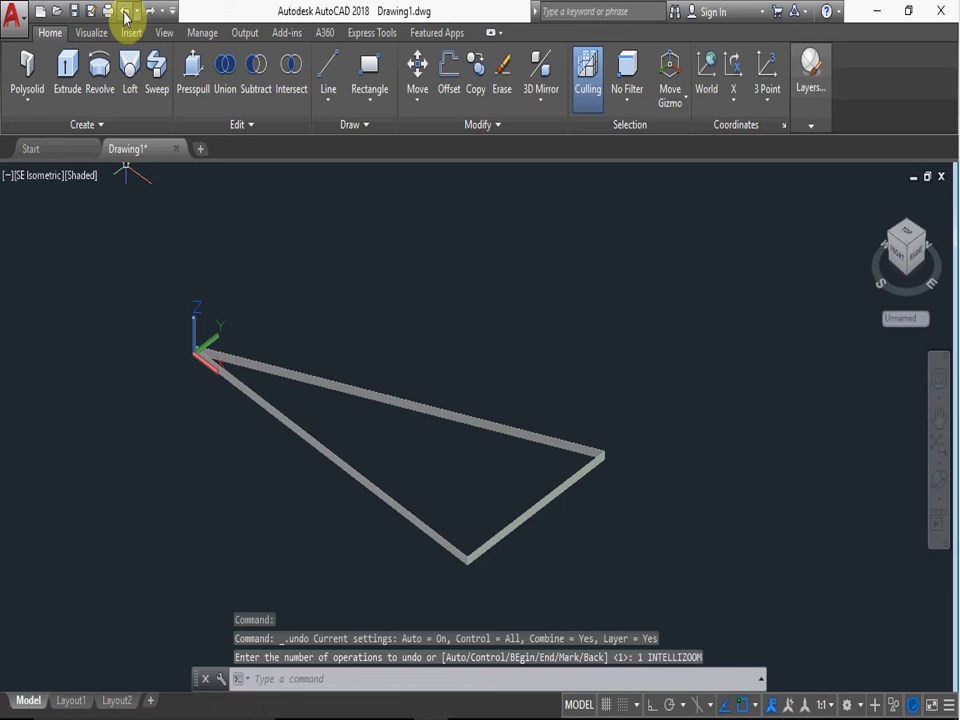
Step: Erase the triangular wall and draw a rectangle from two picked corners
{"action": "left_click", "coordinate": [268, 365]}
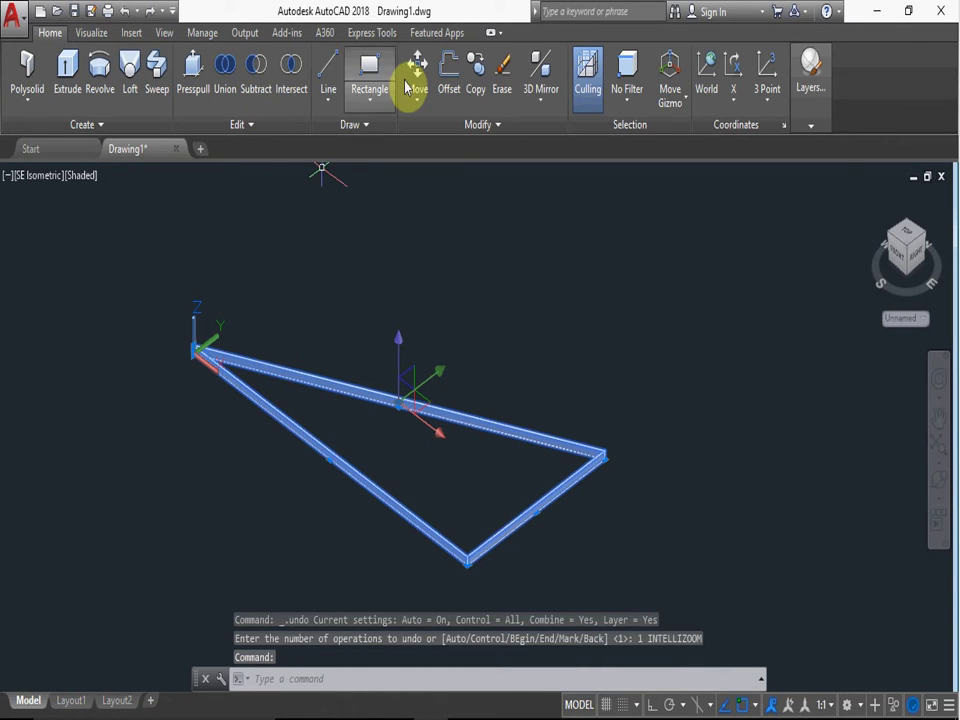
{"action": "left_click", "coordinate": [500, 75]}
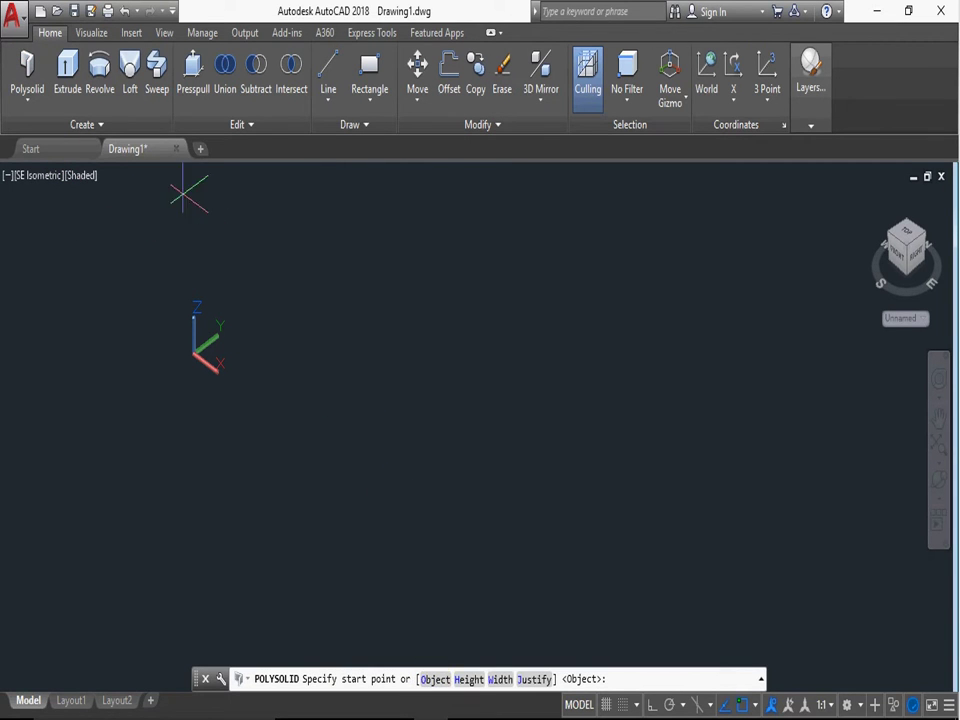
{"action": "left_click", "coordinate": [368, 64]}
{"action": "left_click", "coordinate": [313, 286]}
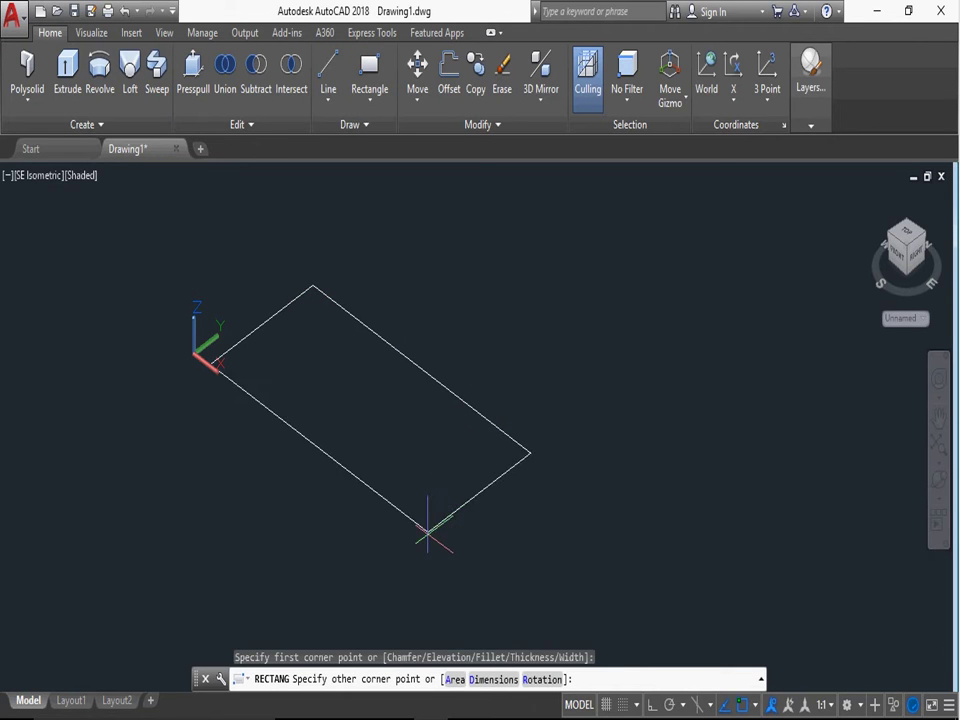
{"action": "left_click", "coordinate": [474, 542]}
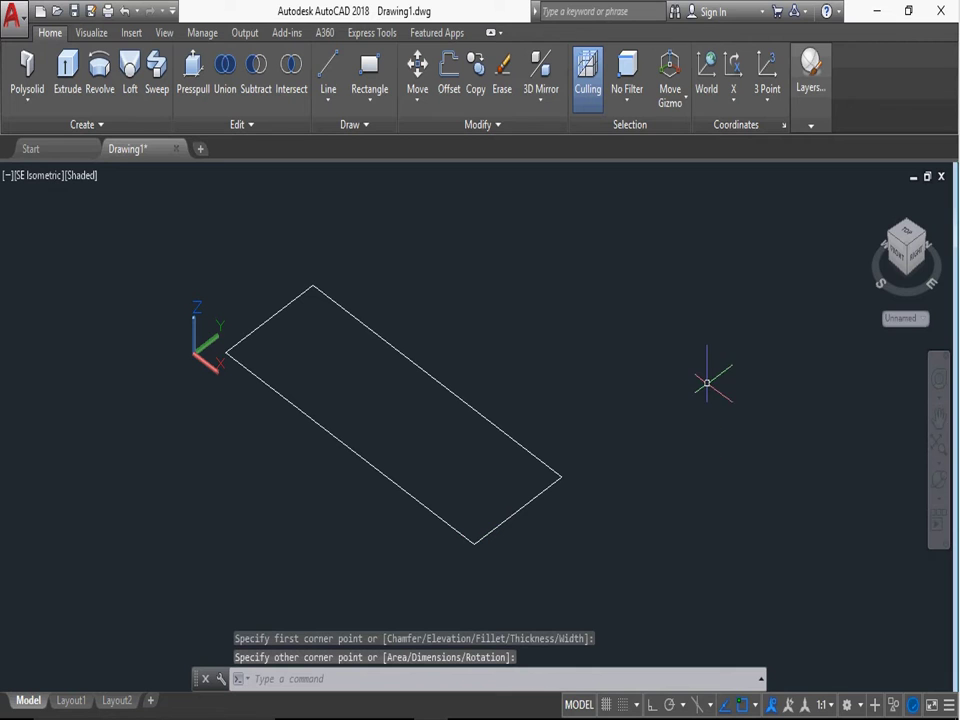
Step: Convert the rectangle into a polysolid wall with the Object option, then erase that wall
{"action": "left_click", "coordinate": [26, 80]}
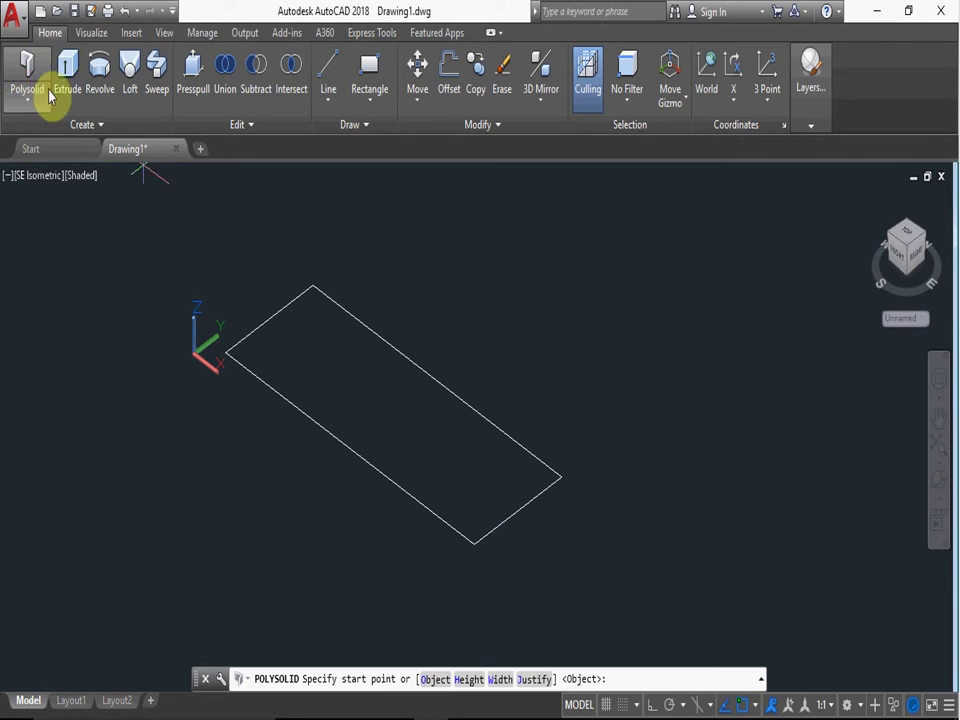
{"action": "left_click", "coordinate": [437, 681]}
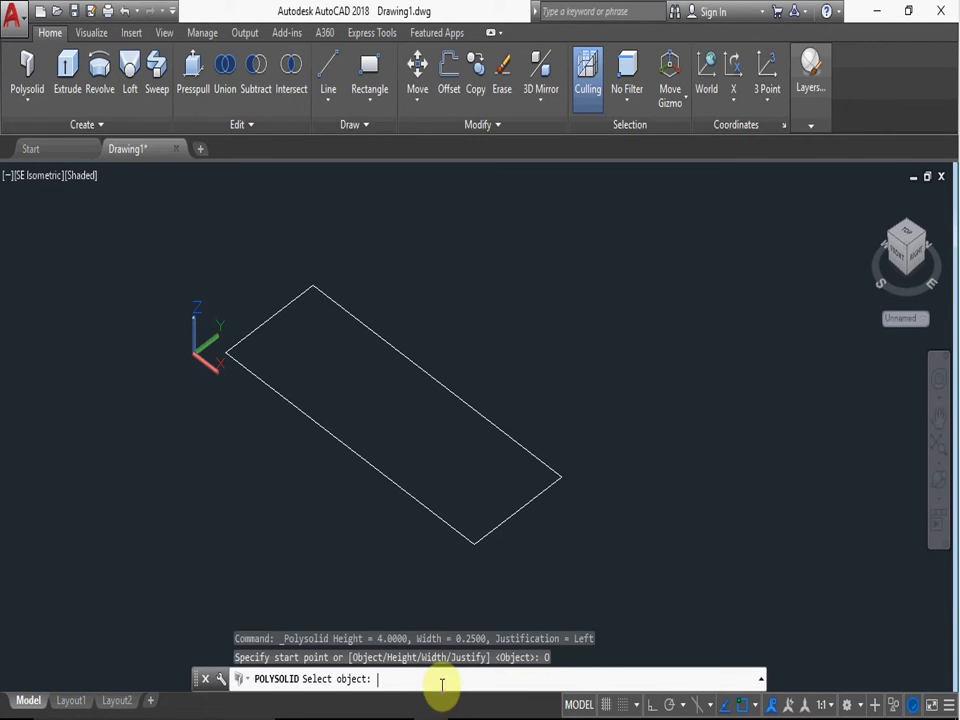
{"action": "left_click", "coordinate": [469, 541]}
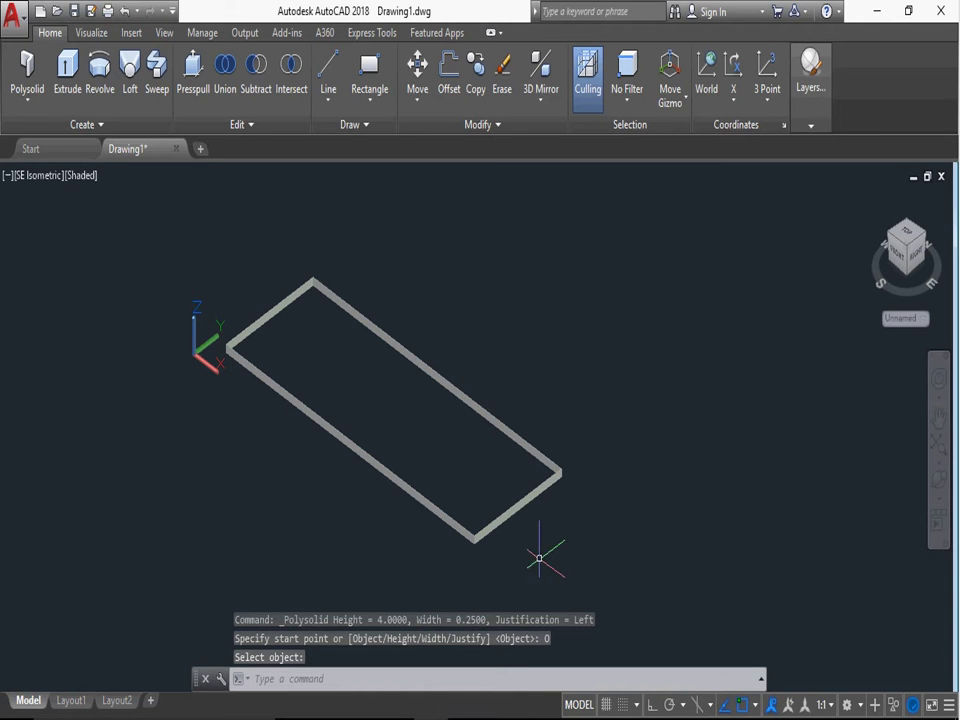
{"action": "key", "text": "Escape"}
{"action": "left_click", "coordinate": [414, 350]}
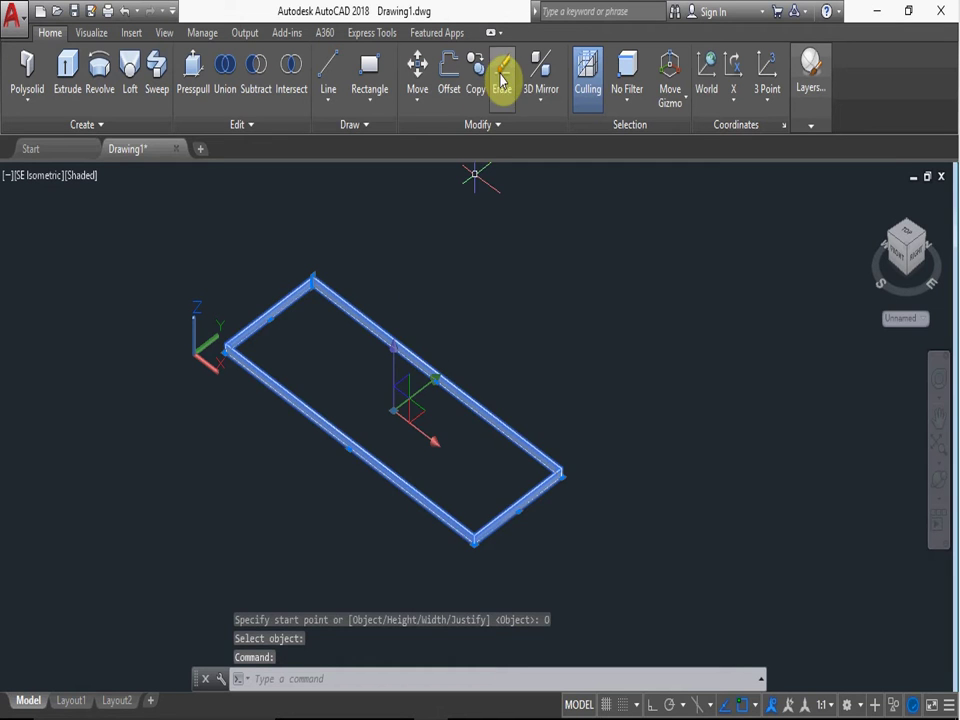
{"action": "left_click", "coordinate": [502, 80]}
Step: Draw a 20-unit-high polysolid through three picked points and close it into a triangle
{"action": "left_click", "coordinate": [27, 78]}
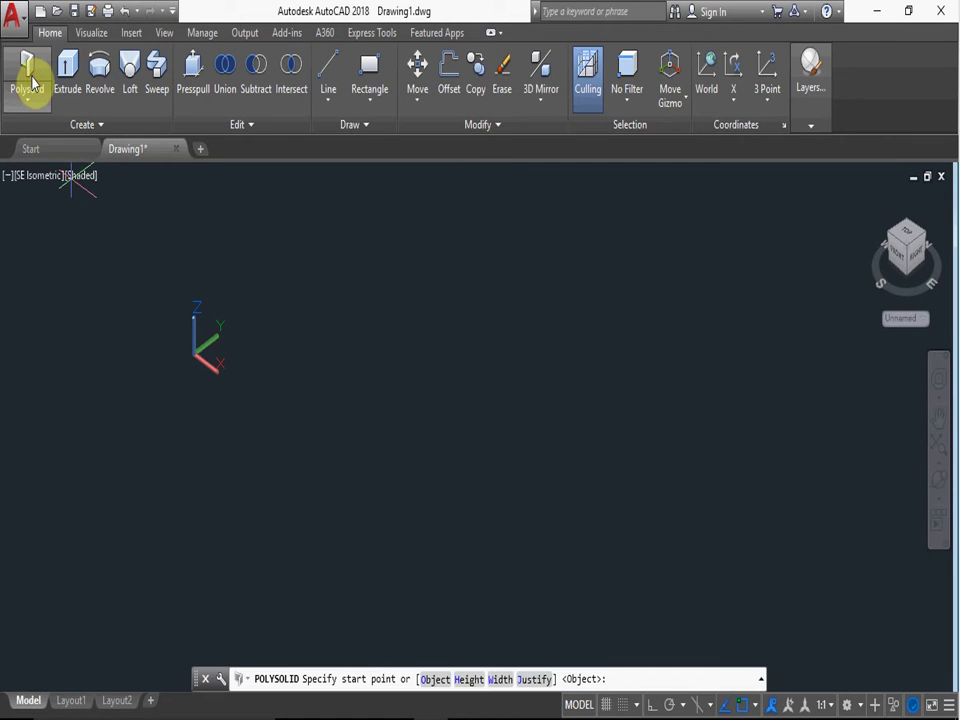
{"action": "left_click", "coordinate": [470, 680]}
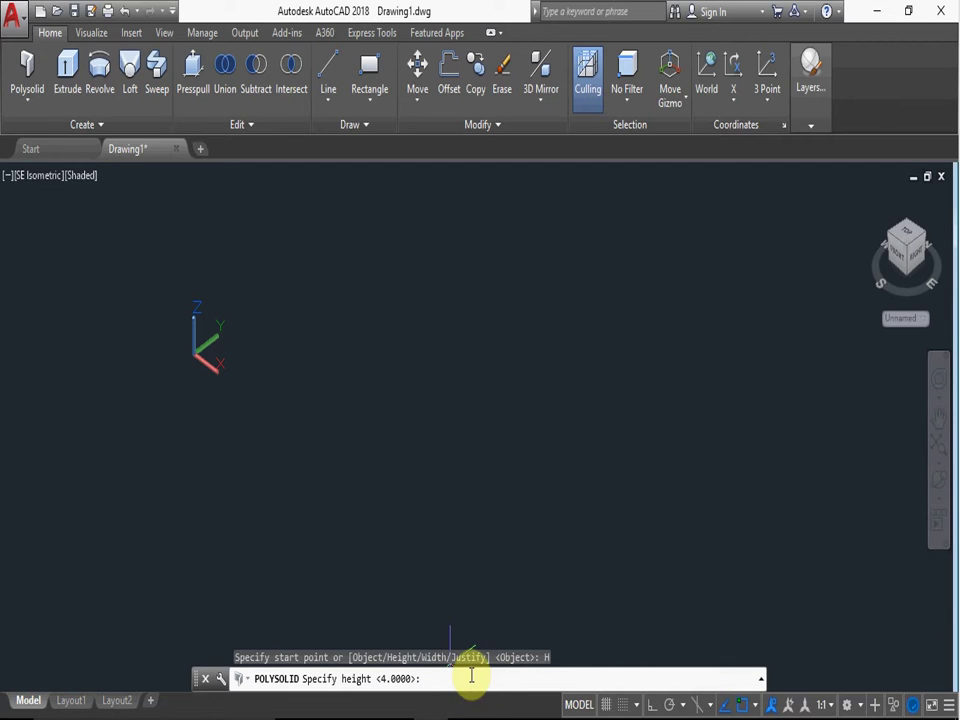
{"action": "type", "text": "20"}
{"action": "key", "text": "Return"}
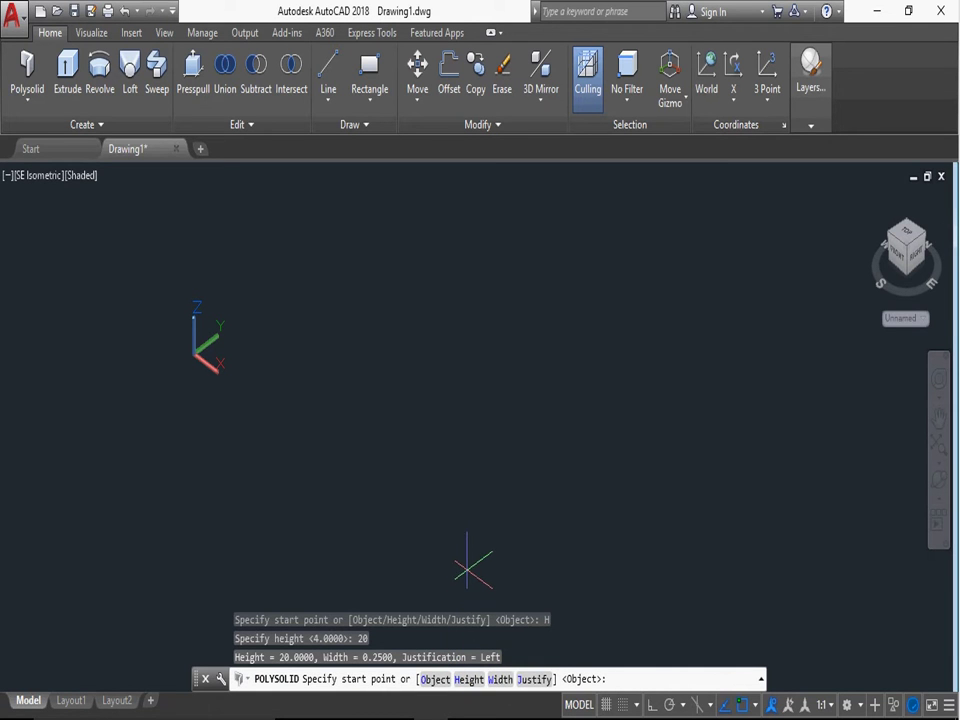
{"action": "left_click", "coordinate": [283, 382]}
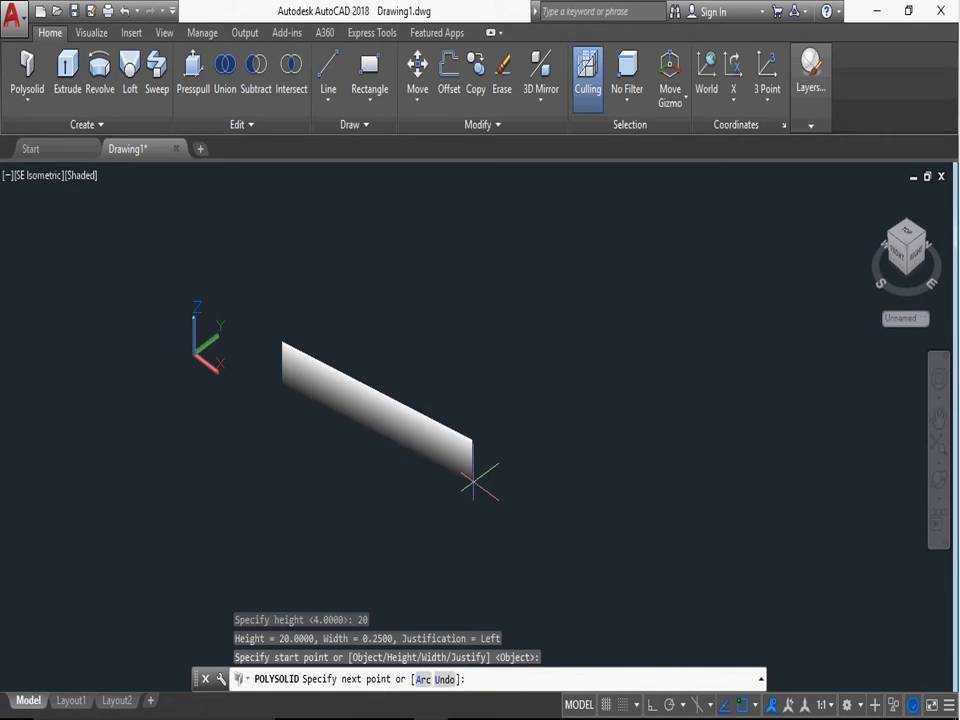
{"action": "left_click", "coordinate": [592, 540]}
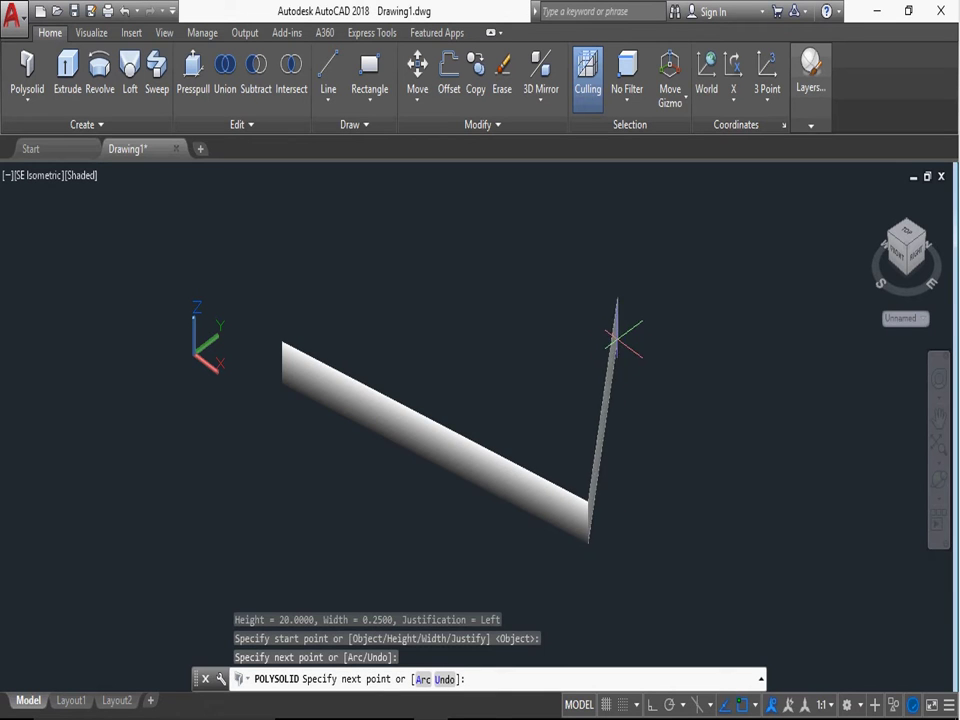
{"action": "left_click", "coordinate": [636, 230]}
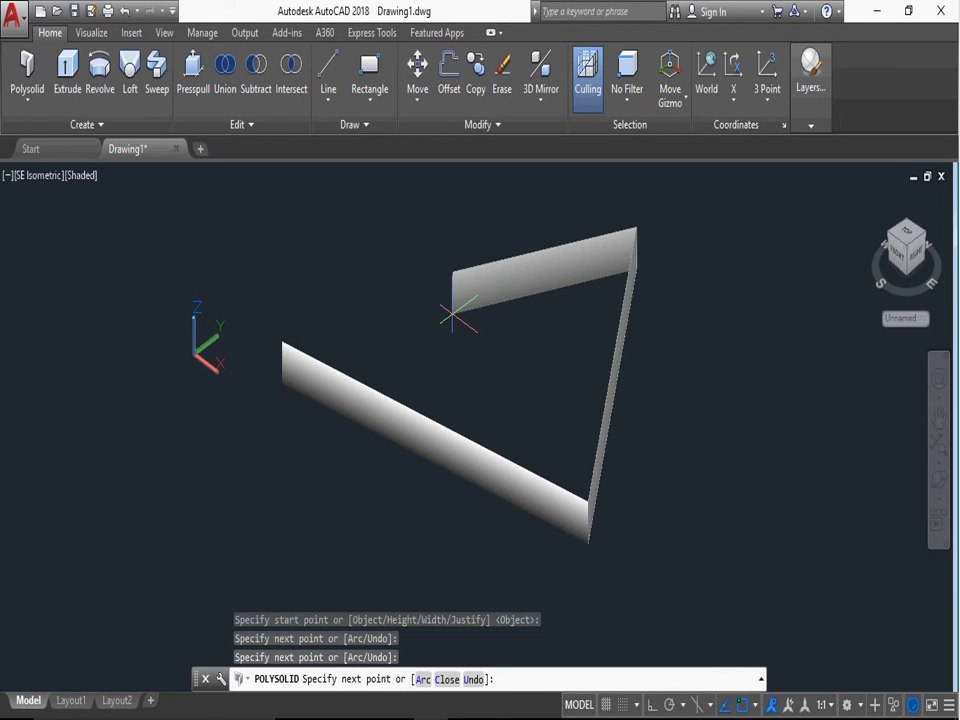
{"action": "left_click", "coordinate": [452, 680]}
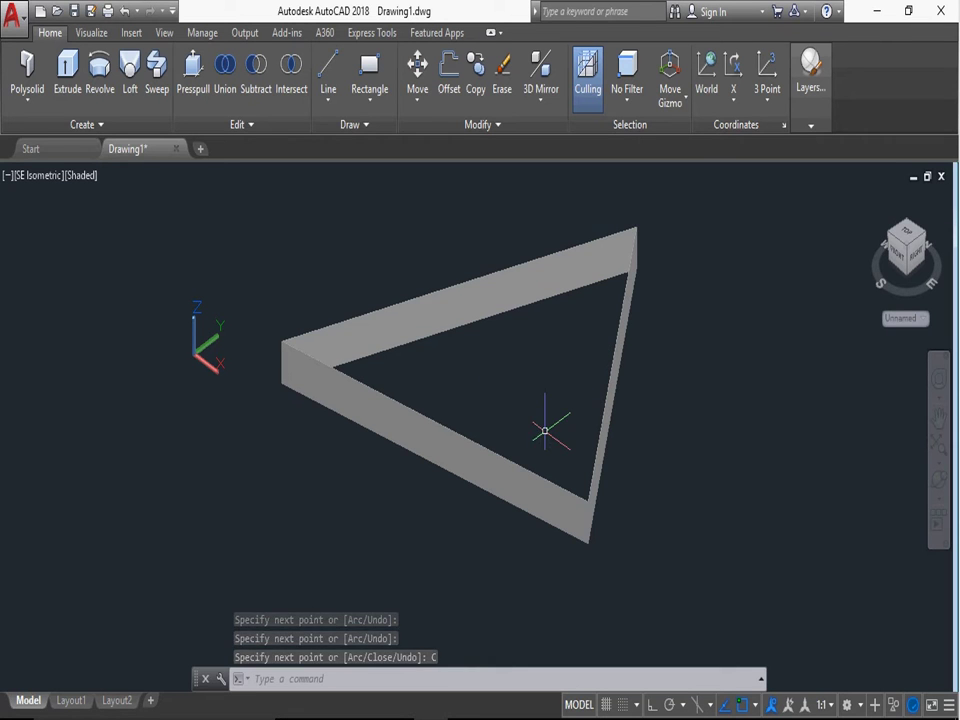
Step: Erase the triangular solid and start a new polysolid with a width of 5
{"action": "left_click", "coordinate": [453, 296]}
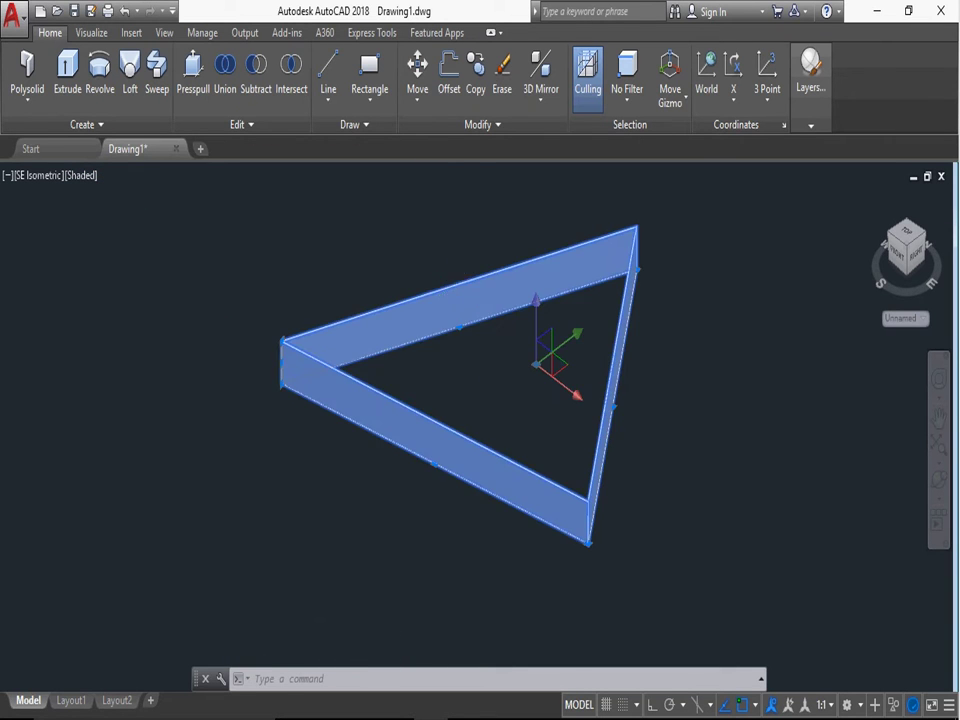
{"action": "left_click", "coordinate": [502, 80]}
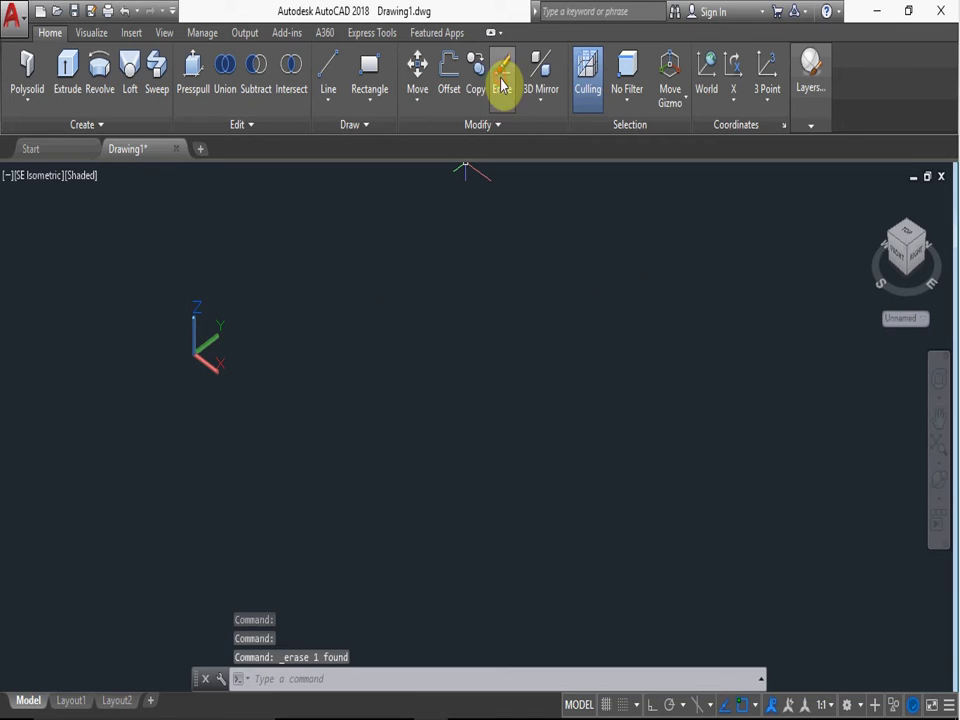
{"action": "left_click", "coordinate": [27, 80]}
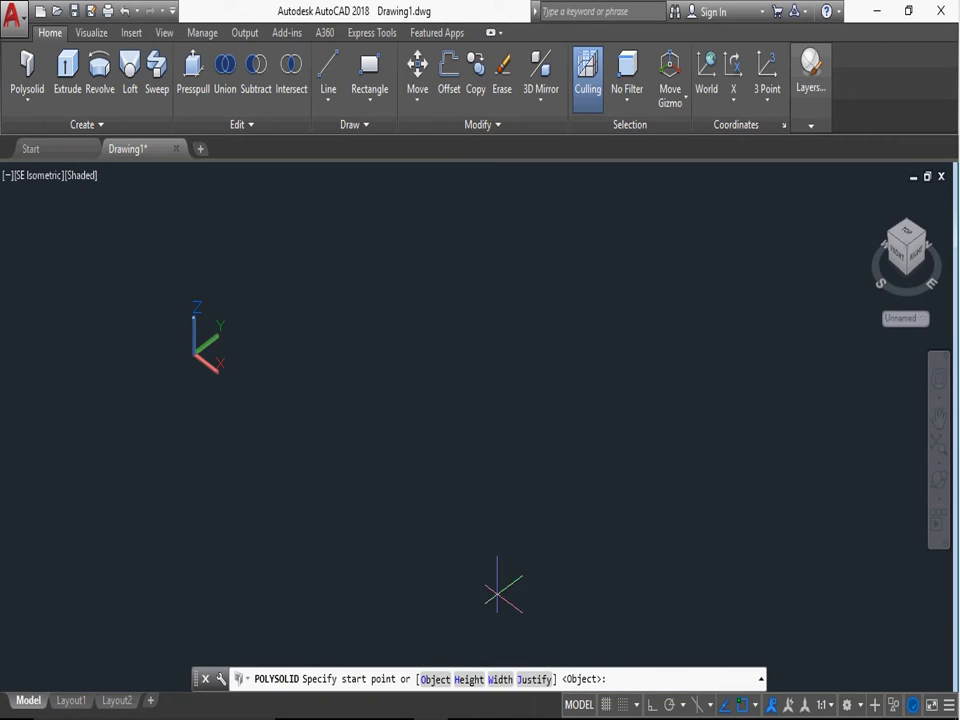
{"action": "left_click", "coordinate": [500, 679]}
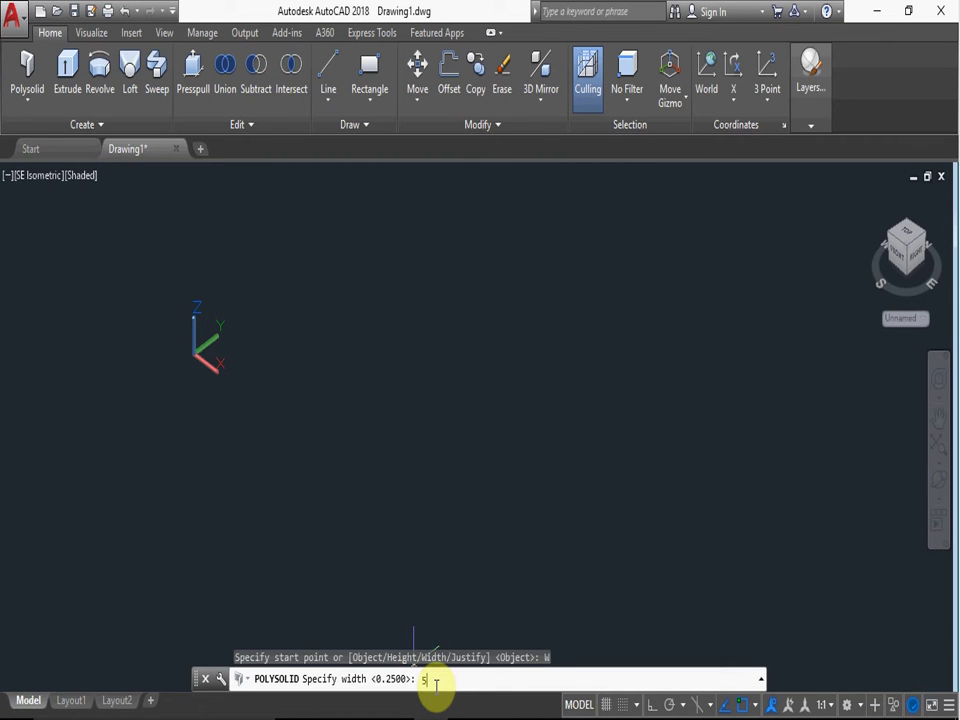
{"action": "key", "text": "Return"}
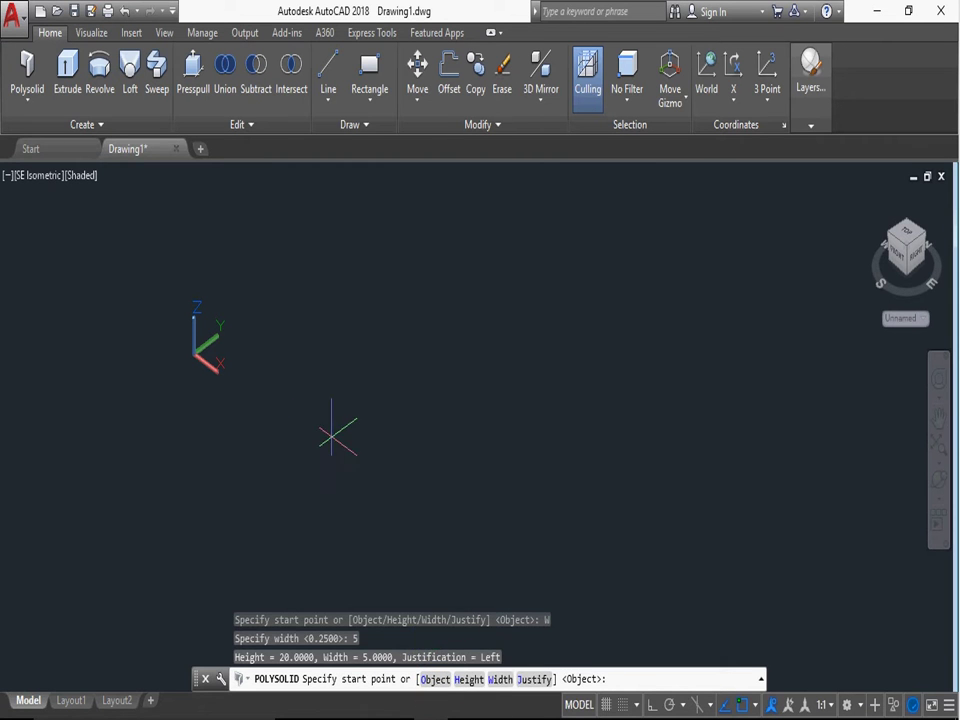
Step: Pick four corners and close the 5-wide wall into a four-sided loop, then select it
{"action": "left_click", "coordinate": [333, 437]}
{"action": "left_click", "coordinate": [690, 364]}
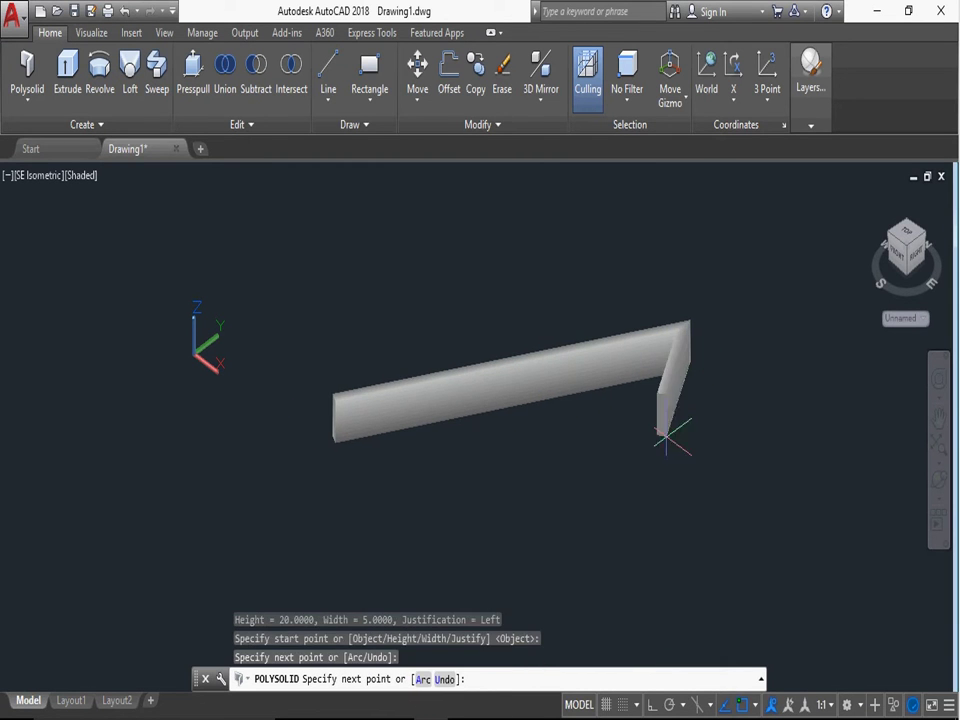
{"action": "left_click", "coordinate": [481, 602]}
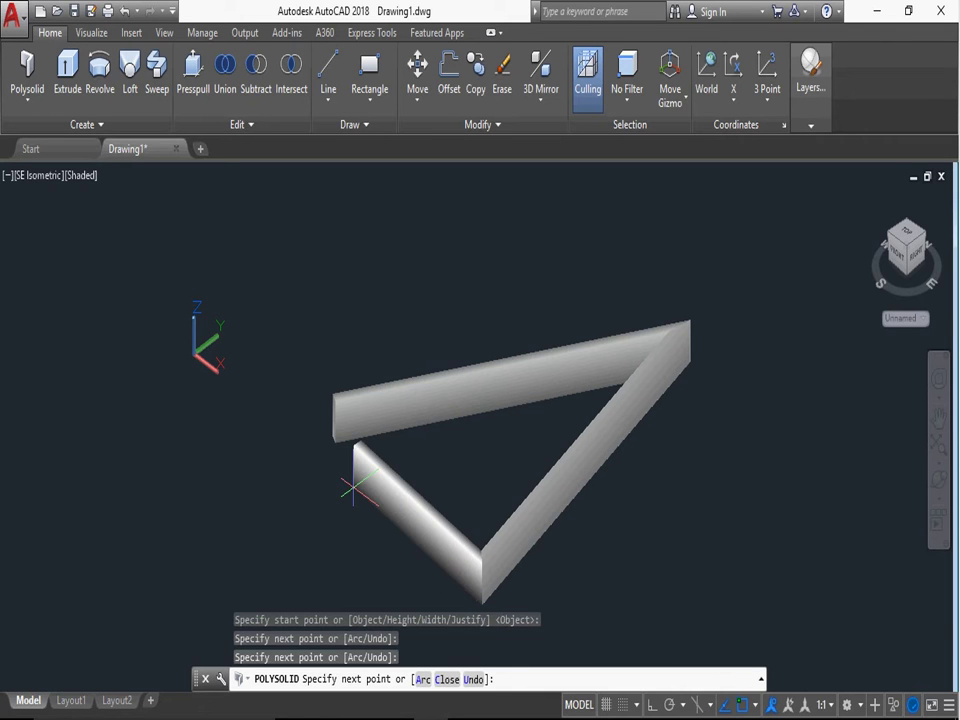
{"action": "left_click", "coordinate": [297, 571]}
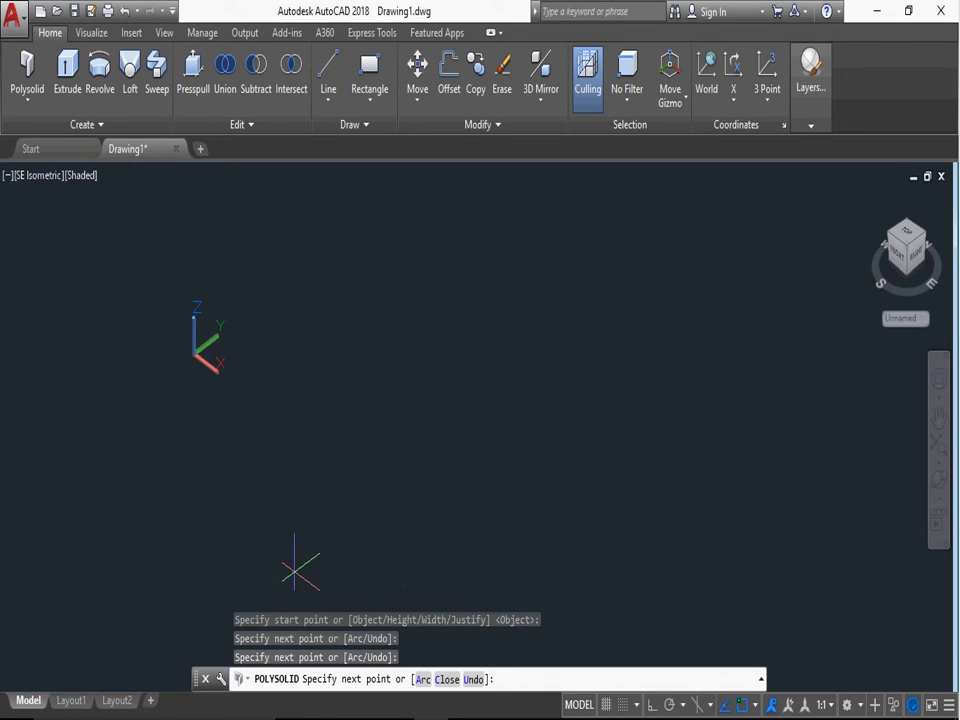
{"action": "left_click", "coordinate": [449, 679]}
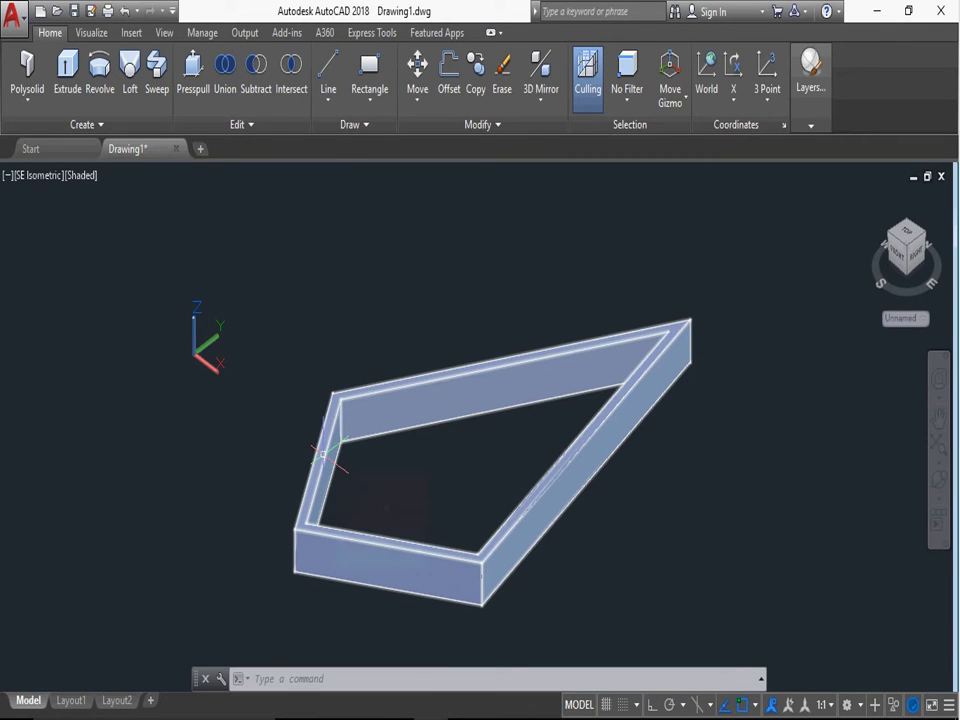
{"action": "left_click", "coordinate": [416, 380]}
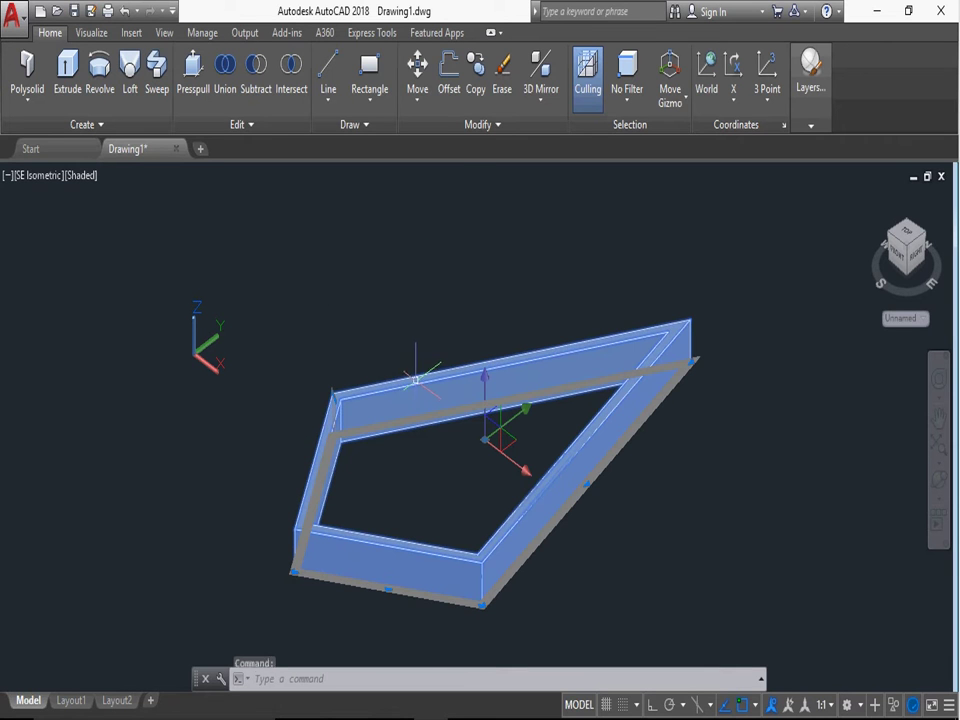
Step: Erase the four-sided loop and start a new polysolid with Left justification
{"action": "left_click", "coordinate": [502, 80]}
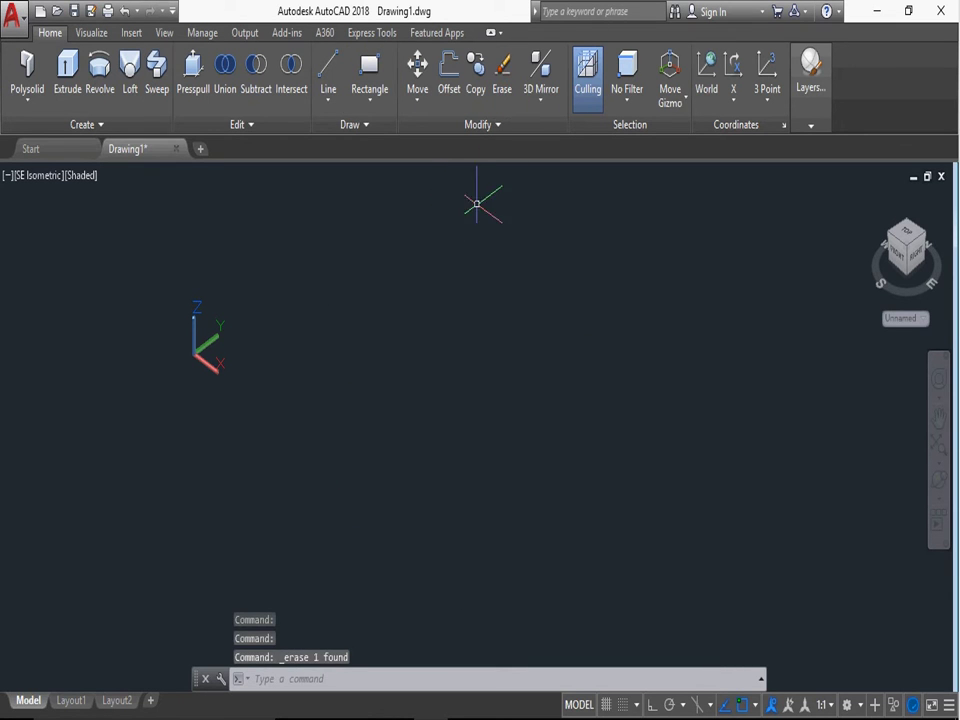
{"action": "left_click", "coordinate": [25, 63]}
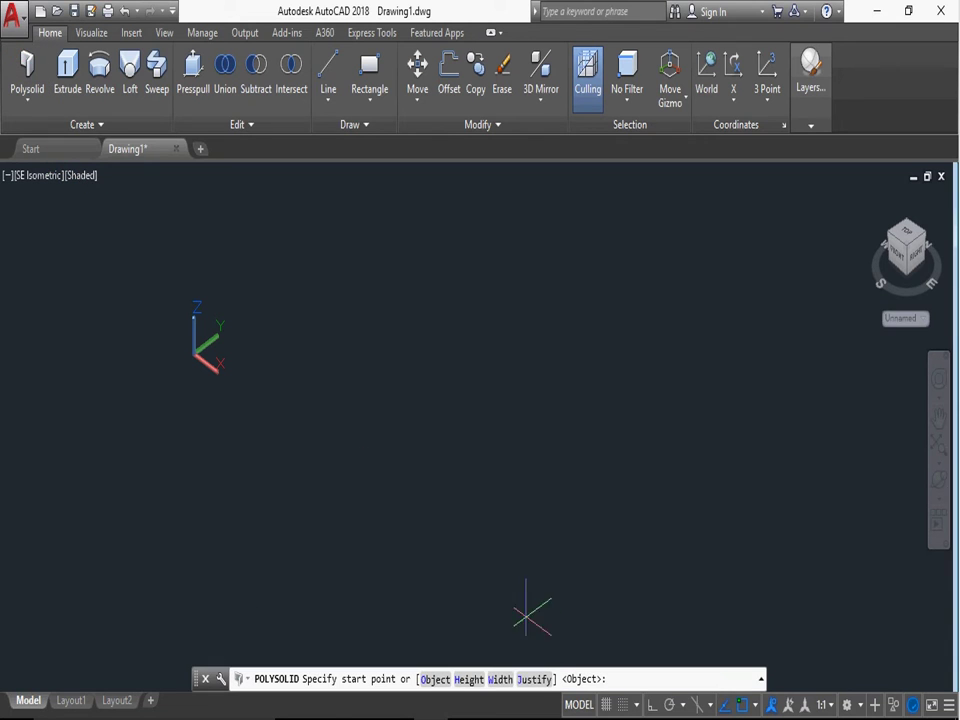
{"action": "left_click", "coordinate": [536, 680]}
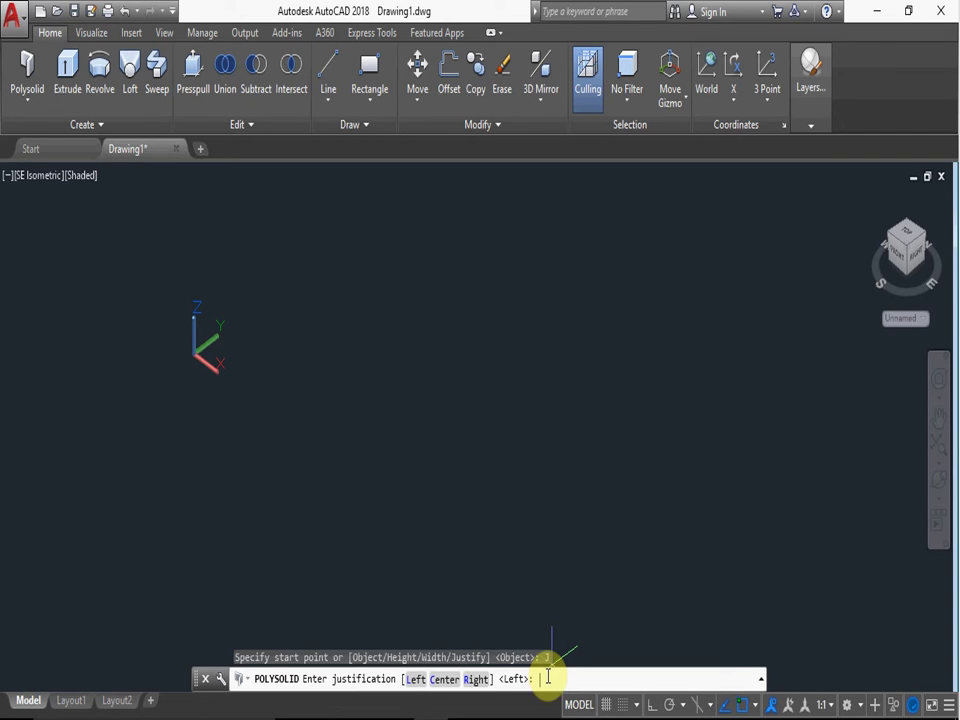
{"action": "type", "text": "L"}
{"action": "key", "text": "Return"}
Step: Pick three corners and close the left-justified wall into a triangle, then select it
{"action": "left_click", "coordinate": [348, 352]}
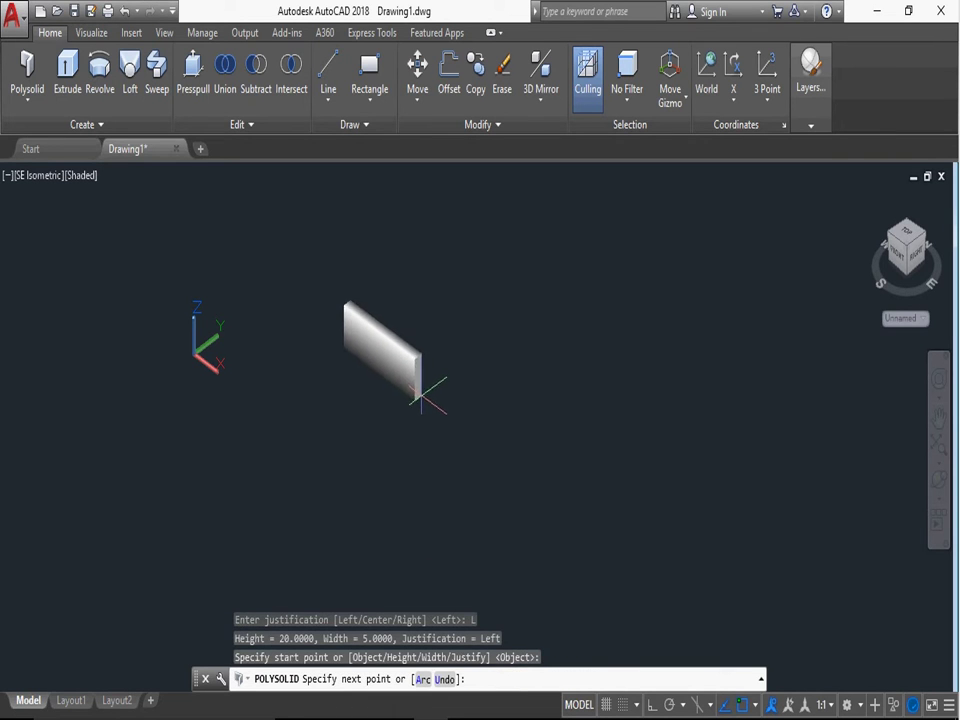
{"action": "left_click", "coordinate": [482, 425]}
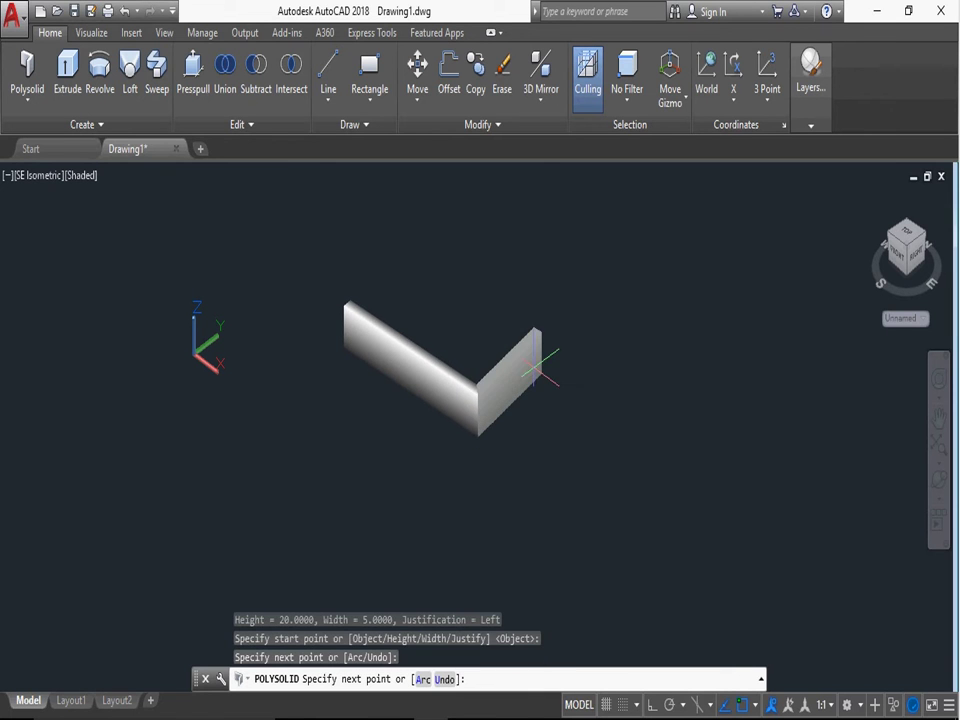
{"action": "left_click", "coordinate": [558, 325]}
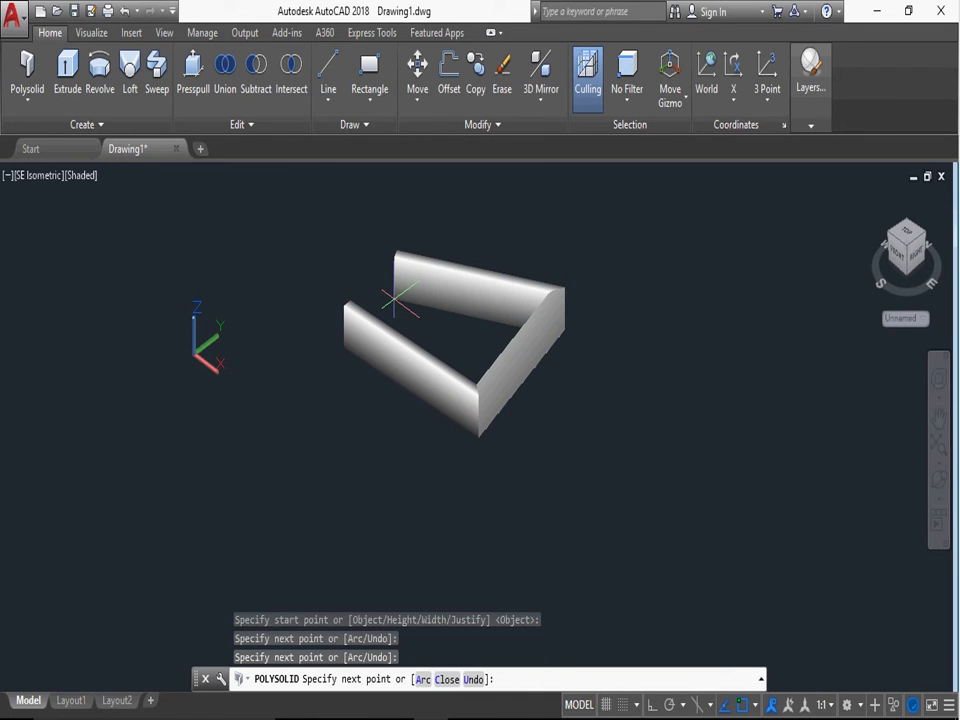
{"action": "type", "text": "c"}
{"action": "key", "text": "Return"}
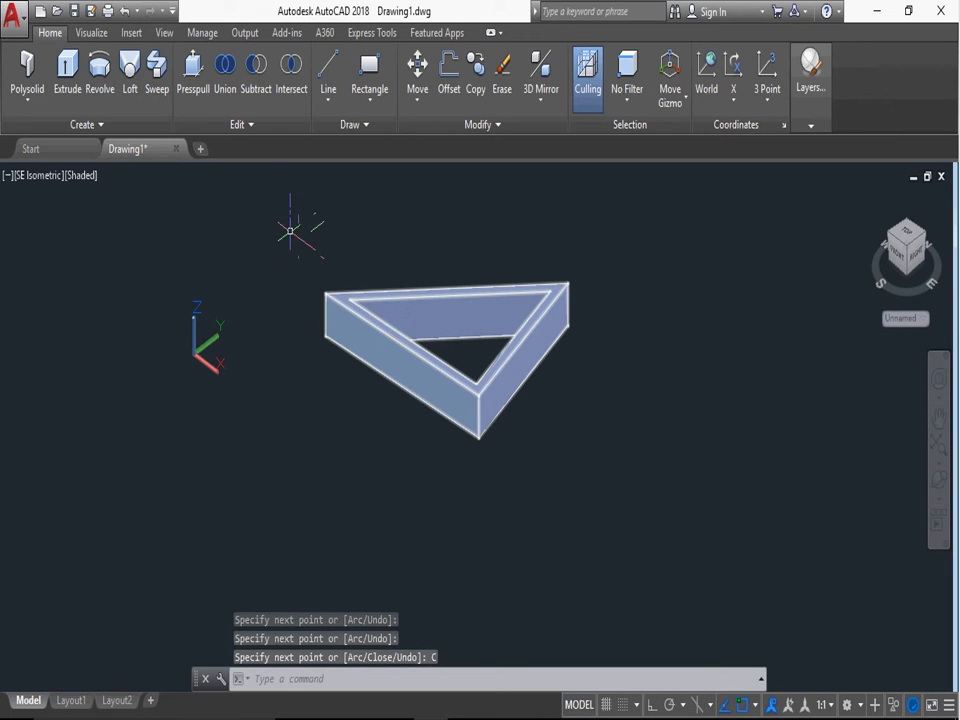
{"action": "left_click", "coordinate": [380, 300]}
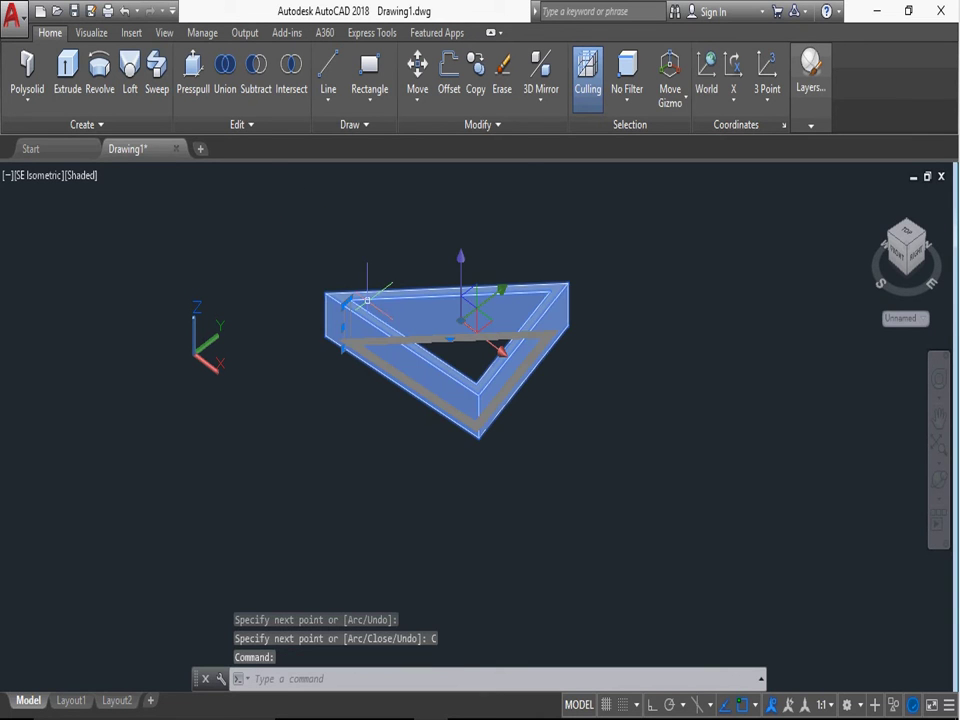
Step: Erase the left-justified triangle and start a new polysolid with Center justification
{"action": "left_click", "coordinate": [505, 93]}
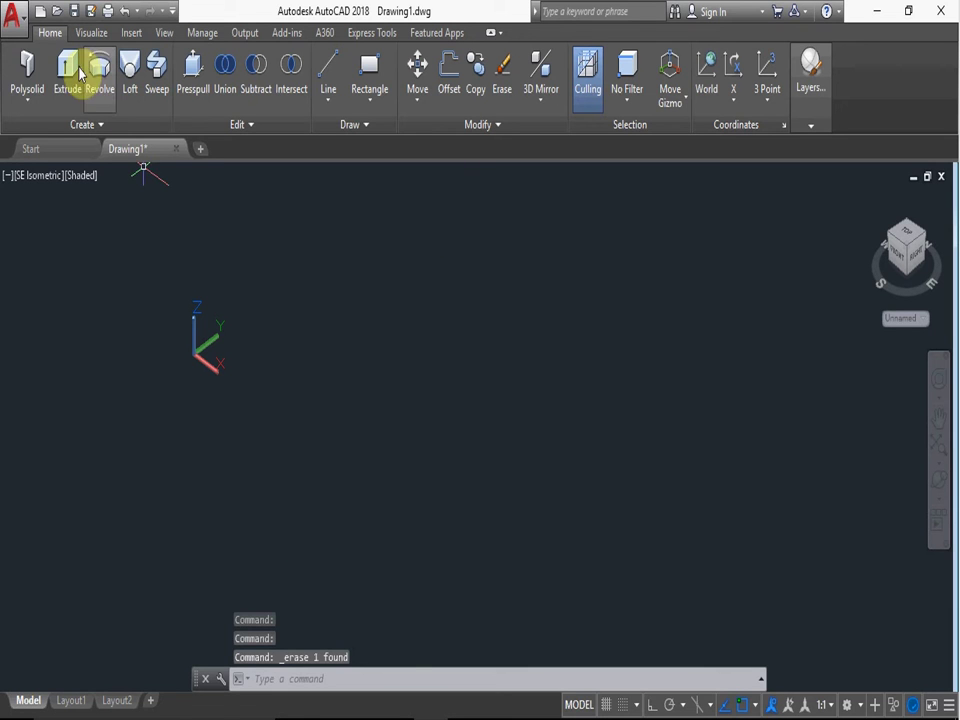
{"action": "left_click", "coordinate": [30, 62]}
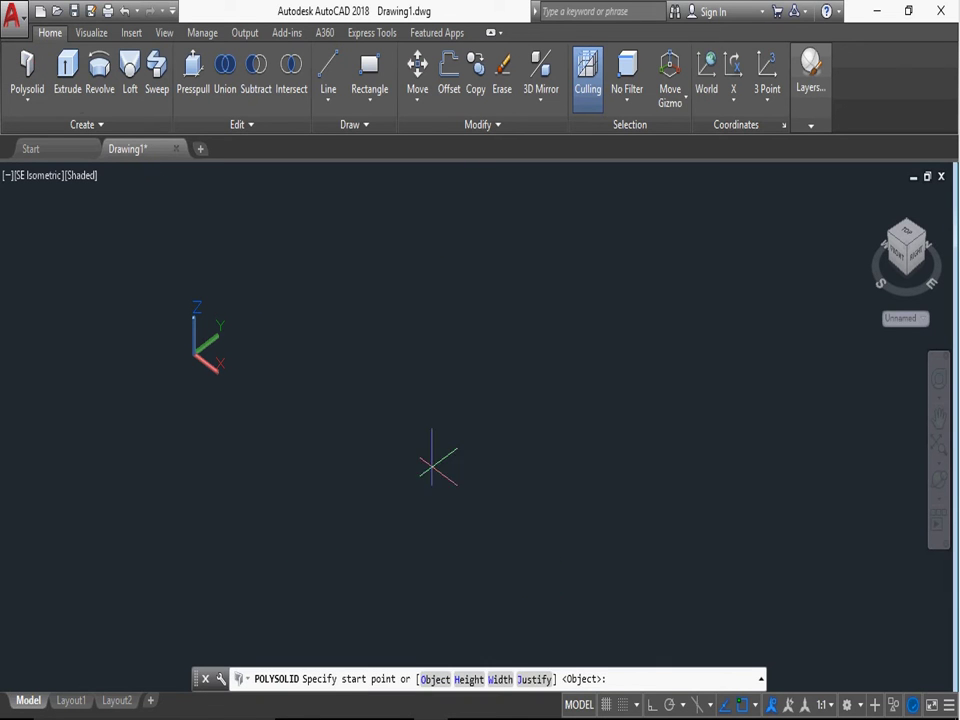
{"action": "left_click", "coordinate": [545, 678]}
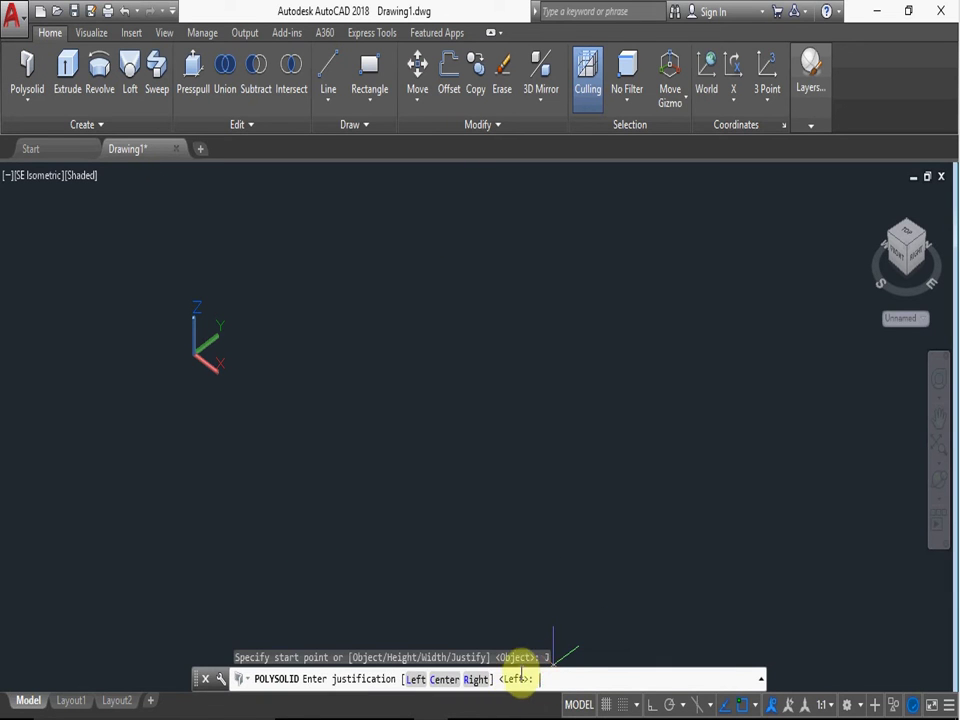
{"action": "left_click", "coordinate": [455, 678]}
Step: Pick three corners and close the center-justified wall into a triangle, then select it
{"action": "left_click", "coordinate": [420, 345]}
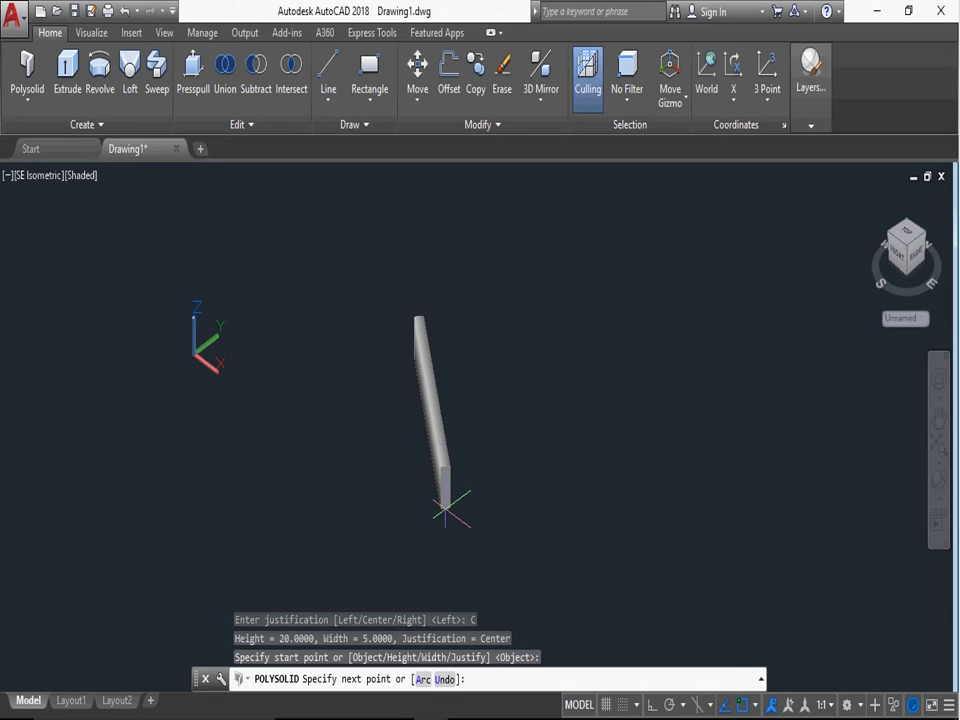
{"action": "left_click", "coordinate": [442, 508]}
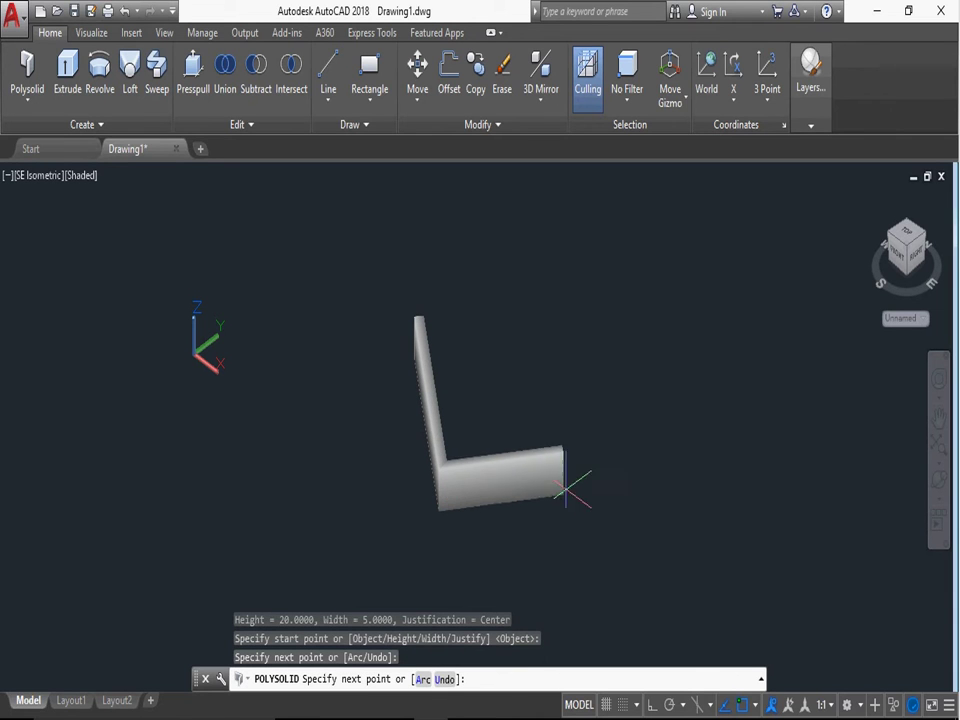
{"action": "left_click", "coordinate": [613, 458]}
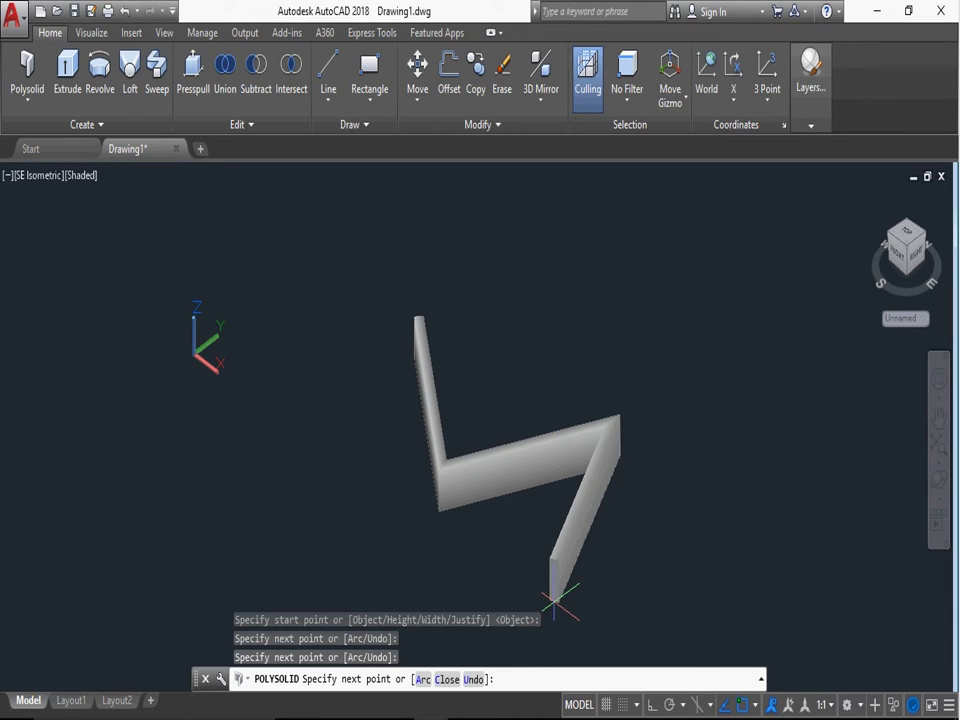
{"action": "middle_click_drag", "start_coordinate": [390, 560], "coordinate": [400, 355]}
{"action": "type", "text": "C"}
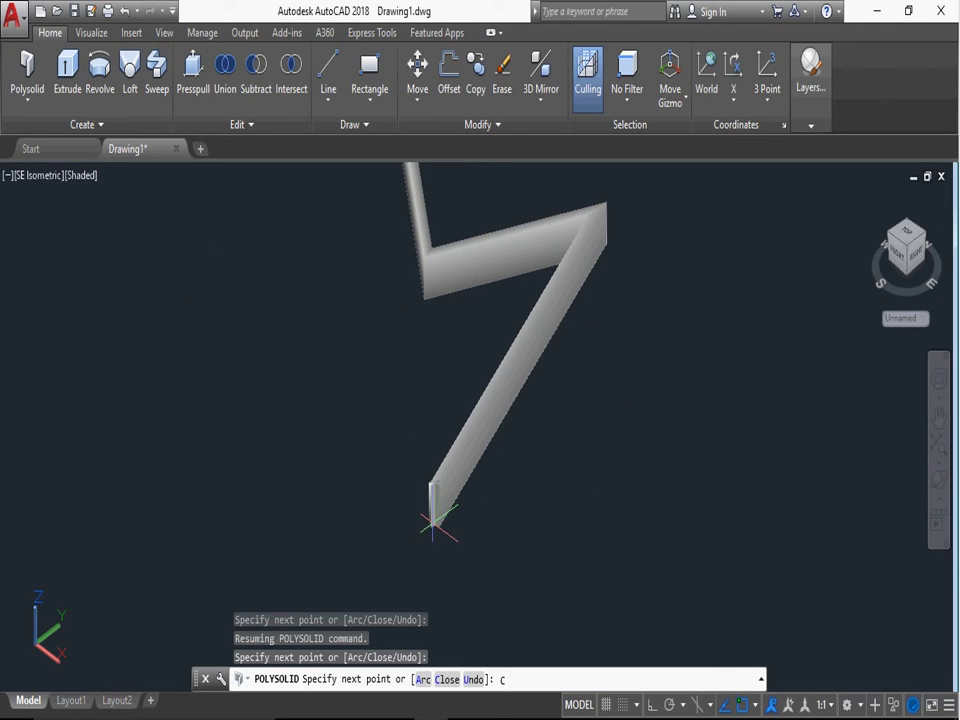
{"action": "key", "text": "Return"}
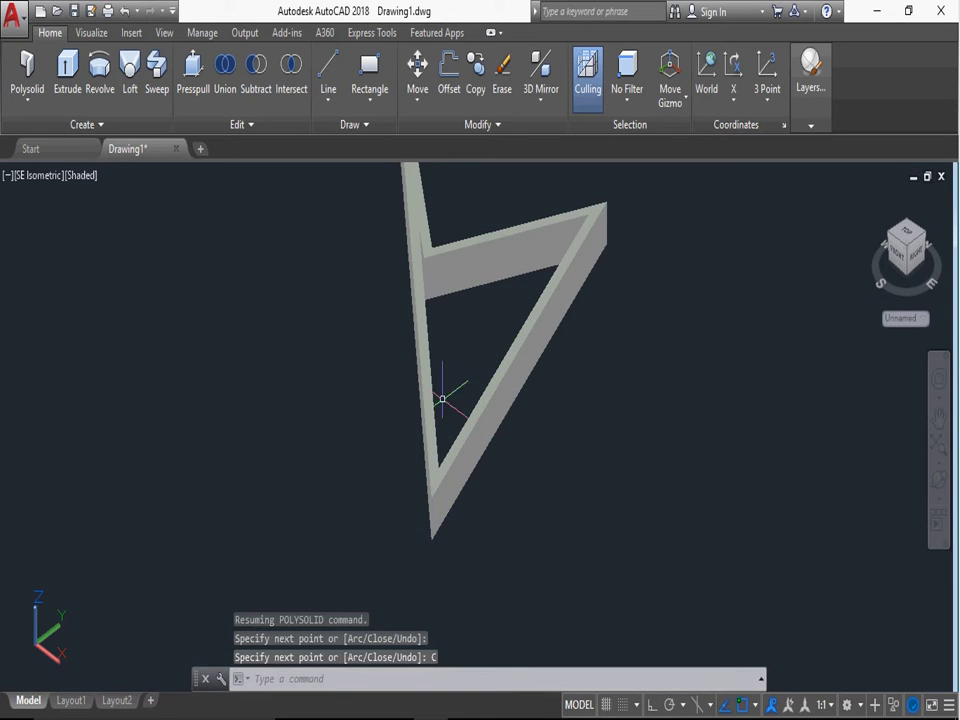
{"action": "scroll", "coordinate": [450, 443], "scroll_direction": "down", "scroll_amount": 2}
{"action": "middle_click_drag", "start_coordinate": [450, 443], "coordinate": [448, 510]}
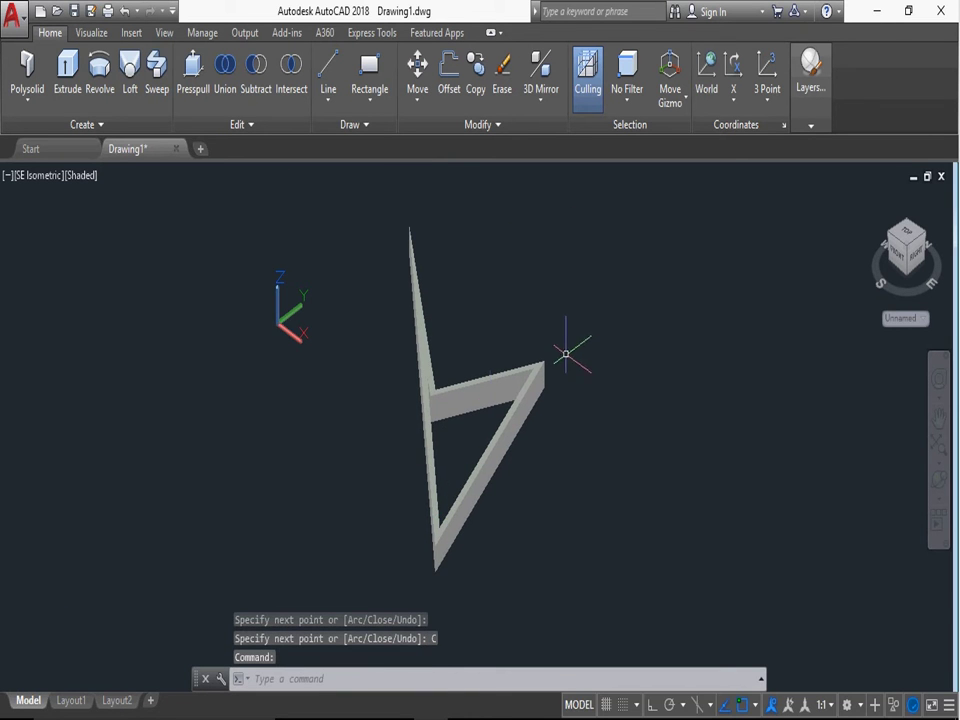
{"action": "scroll", "coordinate": [407, 354], "scroll_direction": "up", "scroll_amount": 5}
{"action": "scroll", "coordinate": [420, 370], "scroll_direction": "down", "scroll_amount": 5}
{"action": "middle_click_drag", "start_coordinate": [497, 397], "coordinate": [561, 439]}
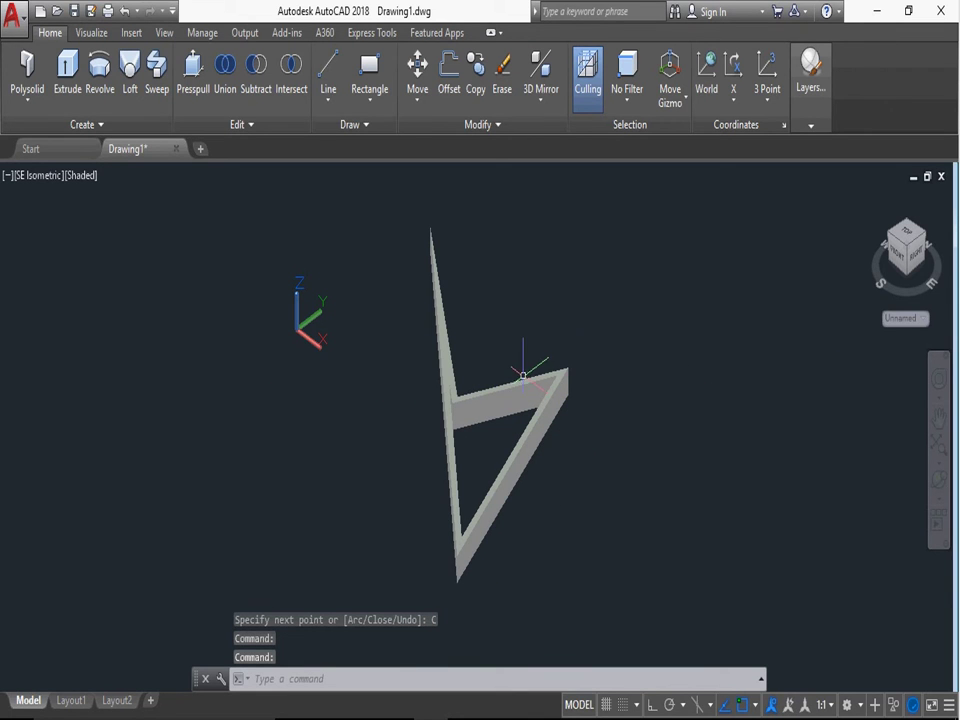
{"action": "left_click", "coordinate": [523, 377]}
Step: Erase the center-justified wall and set the new polysolid's justification to Right
{"action": "left_click", "coordinate": [503, 78]}
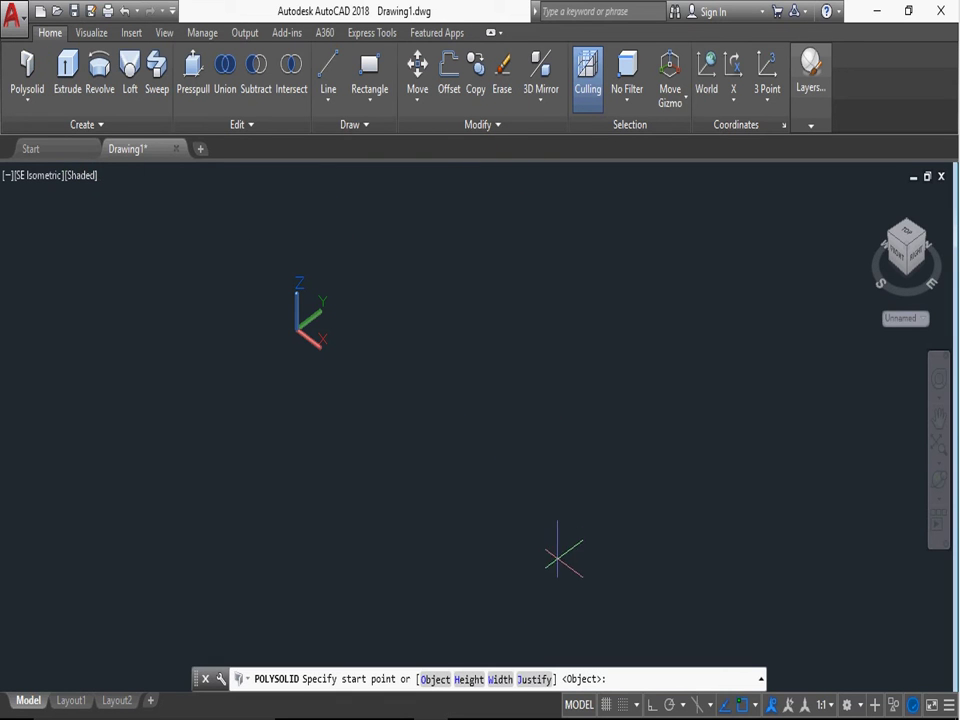
{"action": "left_click", "coordinate": [536, 680]}
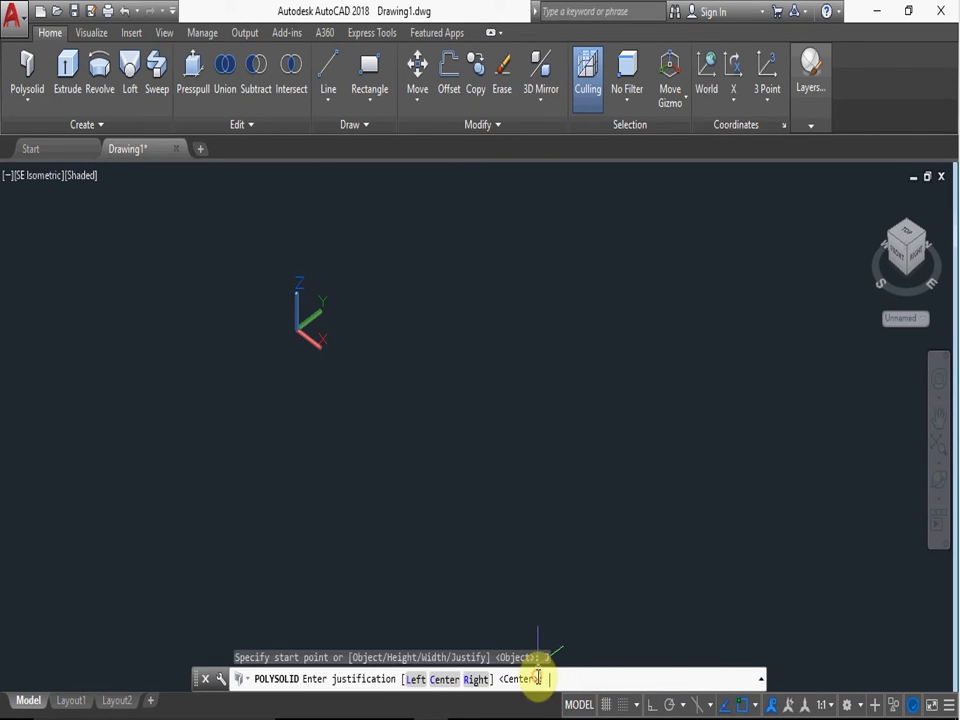
{"action": "left_click", "coordinate": [472, 680]}
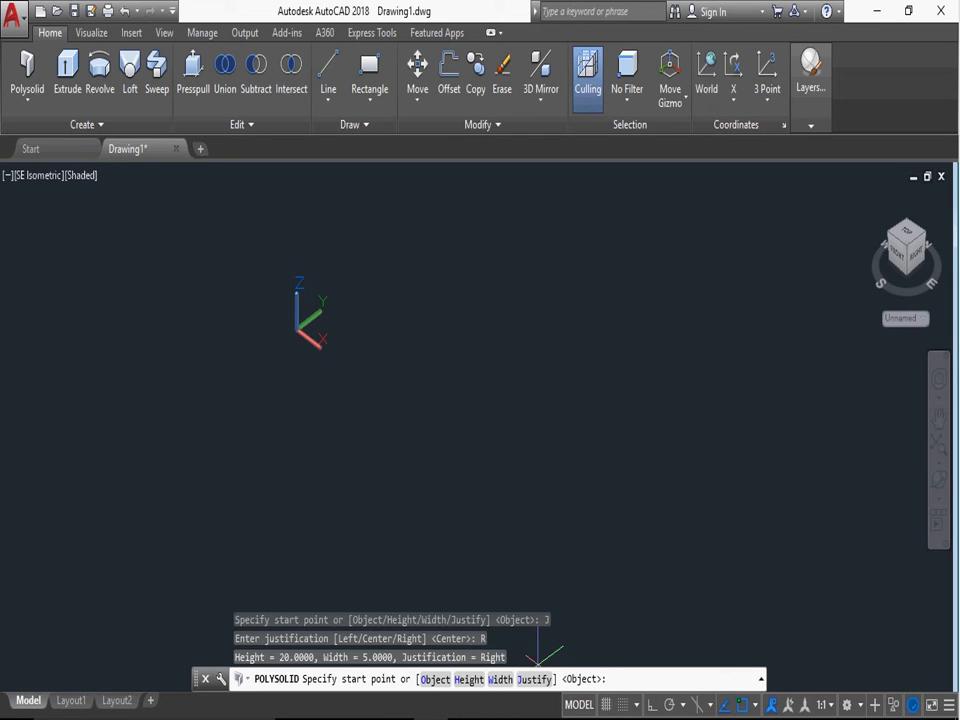
Step: Pick five corners and close the right-justified wall, then select it
{"action": "left_click", "coordinate": [327, 383]}
{"action": "left_click", "coordinate": [624, 424]}
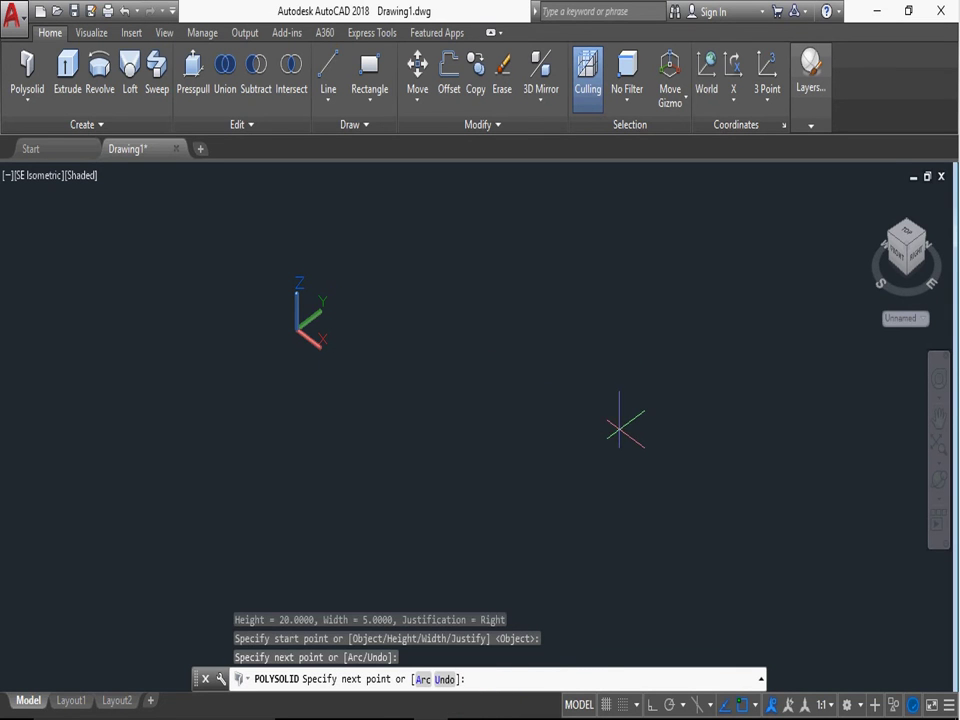
{"action": "left_click", "coordinate": [437, 566]}
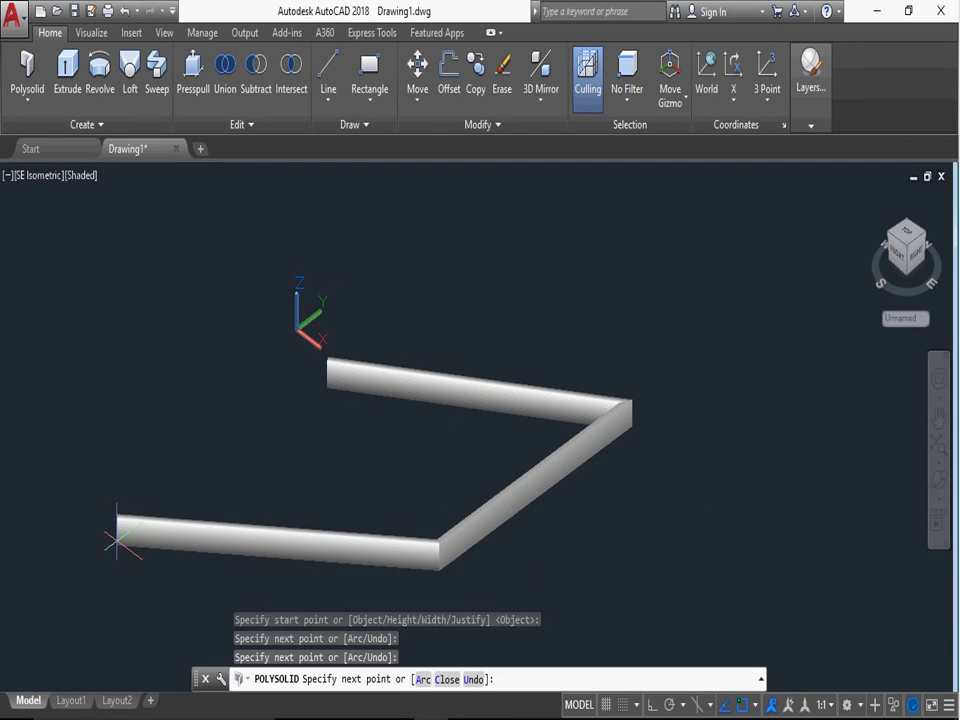
{"action": "left_click", "coordinate": [112, 532]}
{"action": "left_click", "coordinate": [158, 508]}
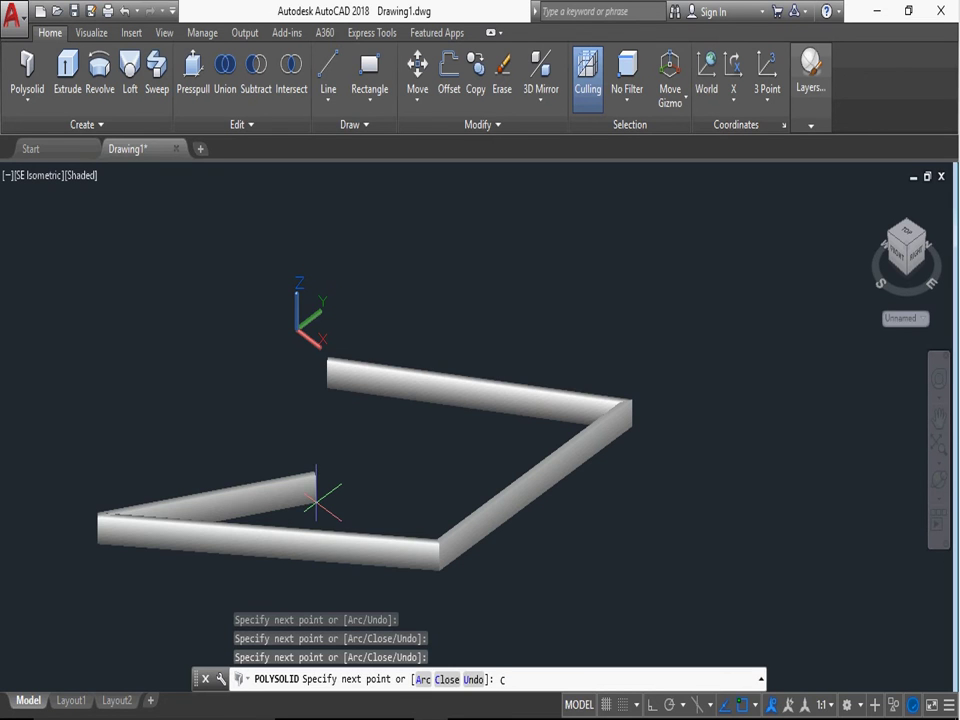
{"action": "key", "text": "Return"}
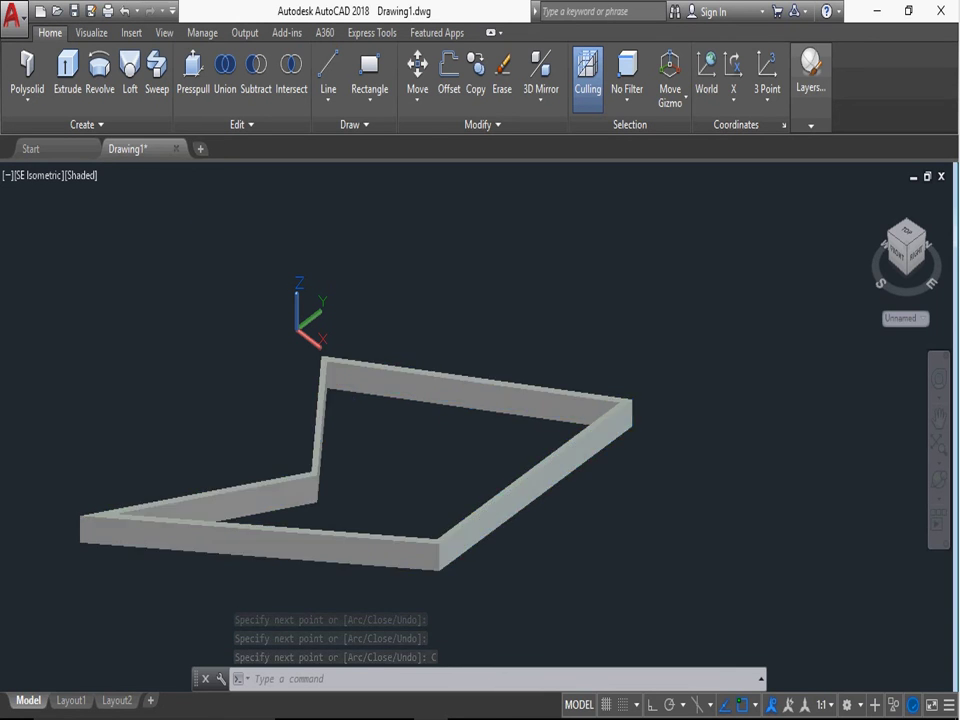
{"action": "left_click", "coordinate": [325, 372]}
{"action": "left_click", "coordinate": [500, 80]}
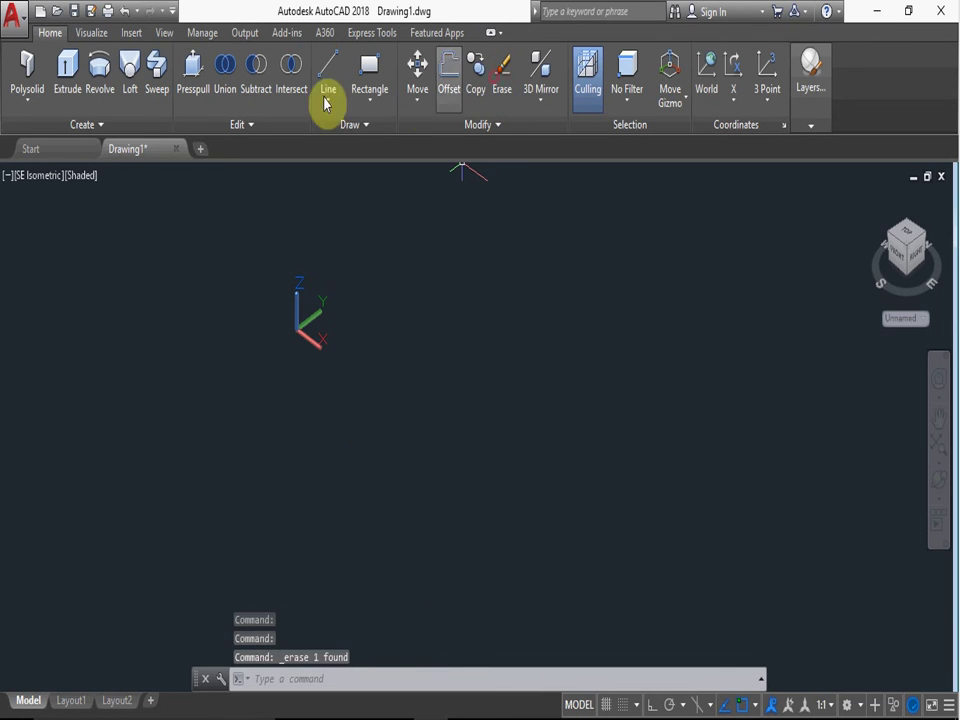
{"action": "left_click", "coordinate": [27, 75]}
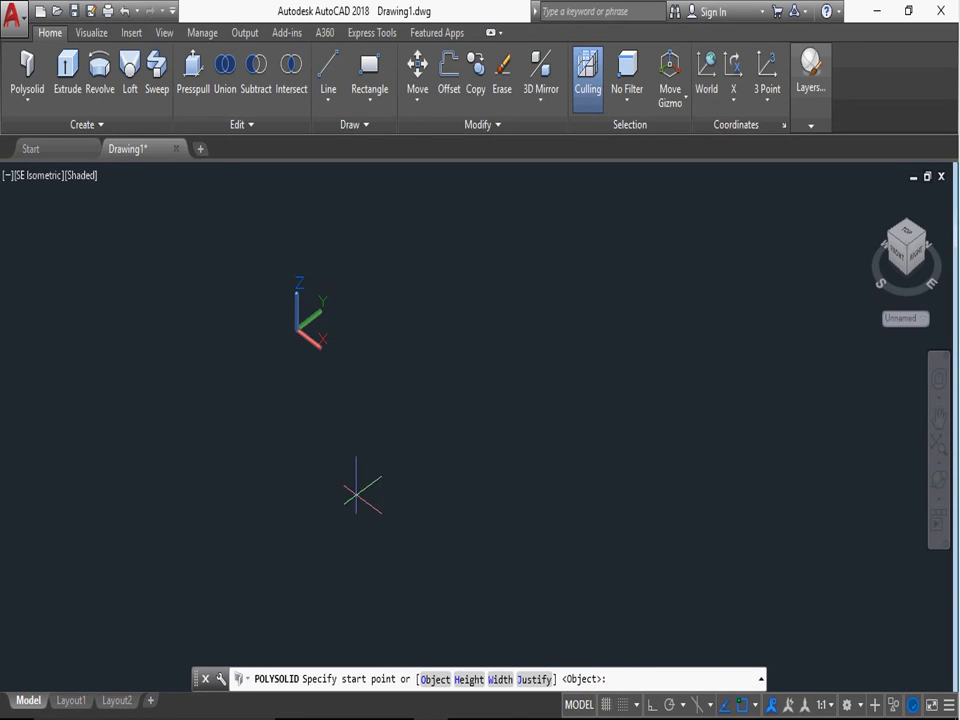
{"action": "left_click", "coordinate": [313, 405]}
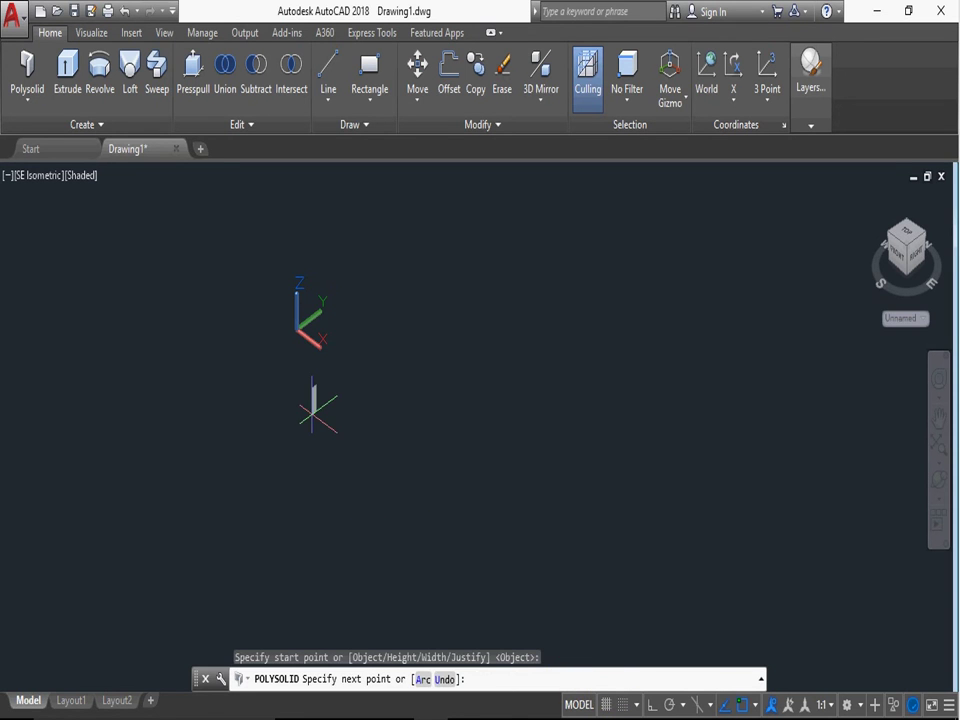
{"action": "left_click", "coordinate": [421, 680]}
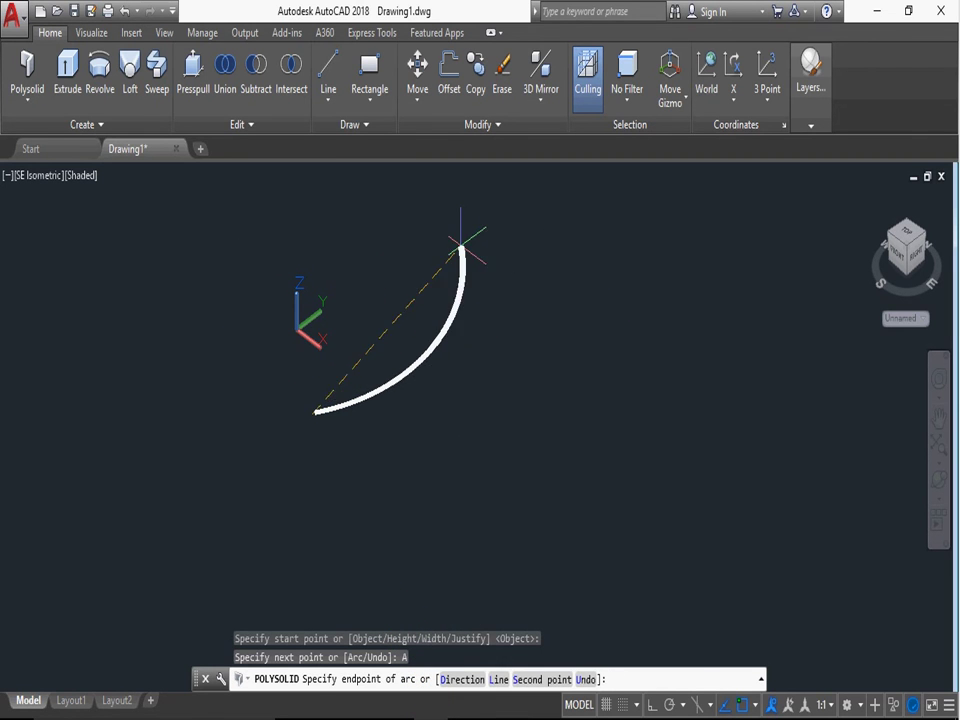
{"action": "left_click", "coordinate": [425, 233]}
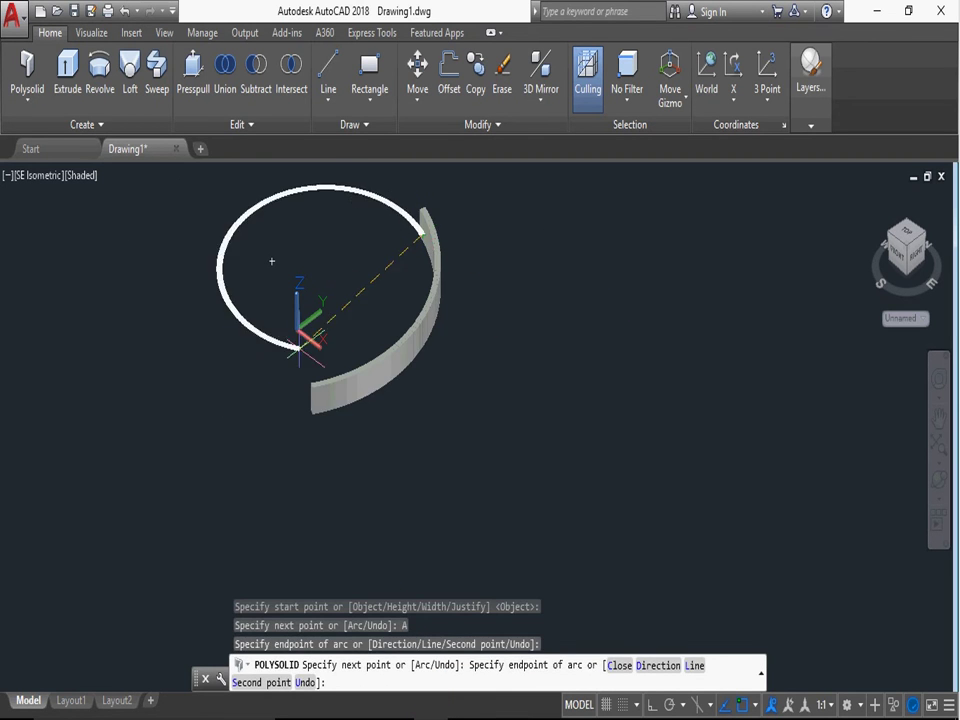
{"action": "left_click", "coordinate": [693, 665]}
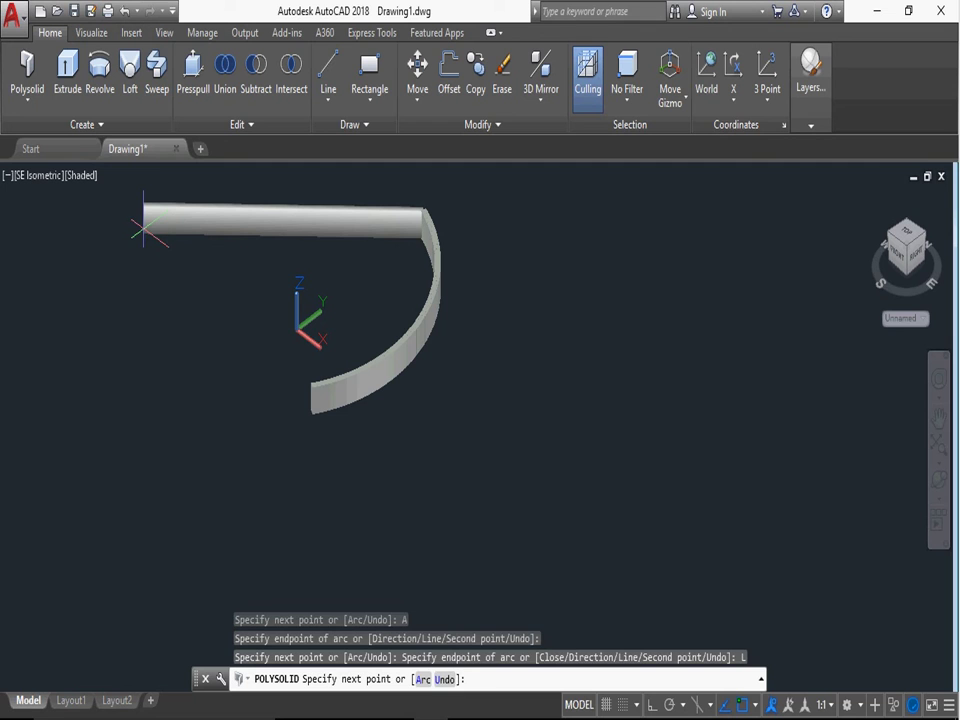
{"action": "left_click", "coordinate": [143, 230]}
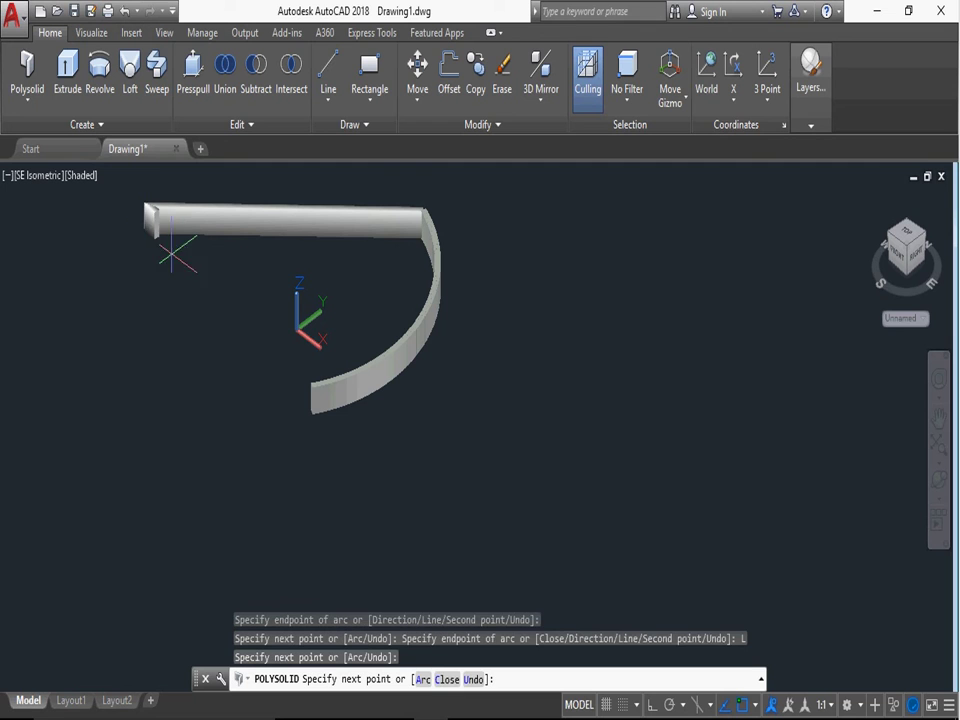
{"action": "left_click", "coordinate": [420, 690]}
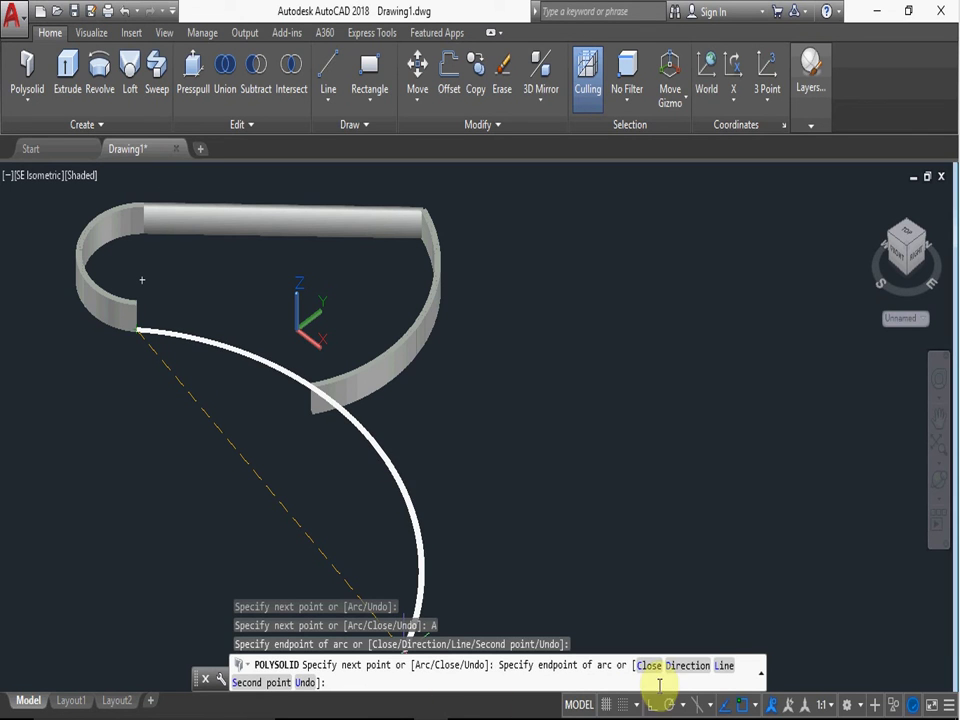
{"action": "left_click", "coordinate": [723, 665]}
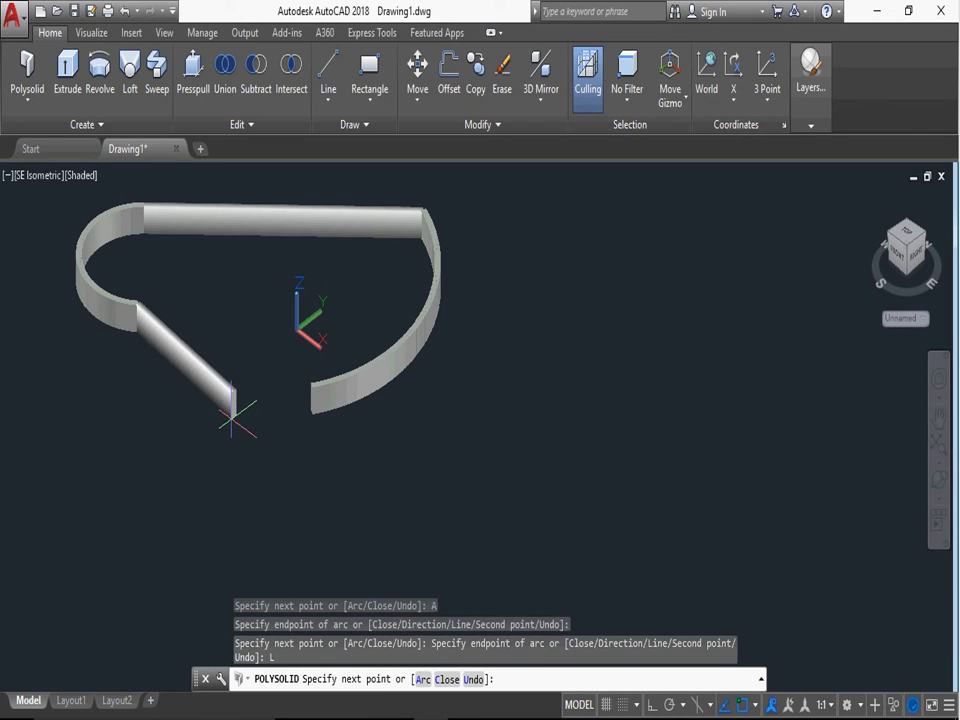
{"action": "left_click", "coordinate": [442, 679]}
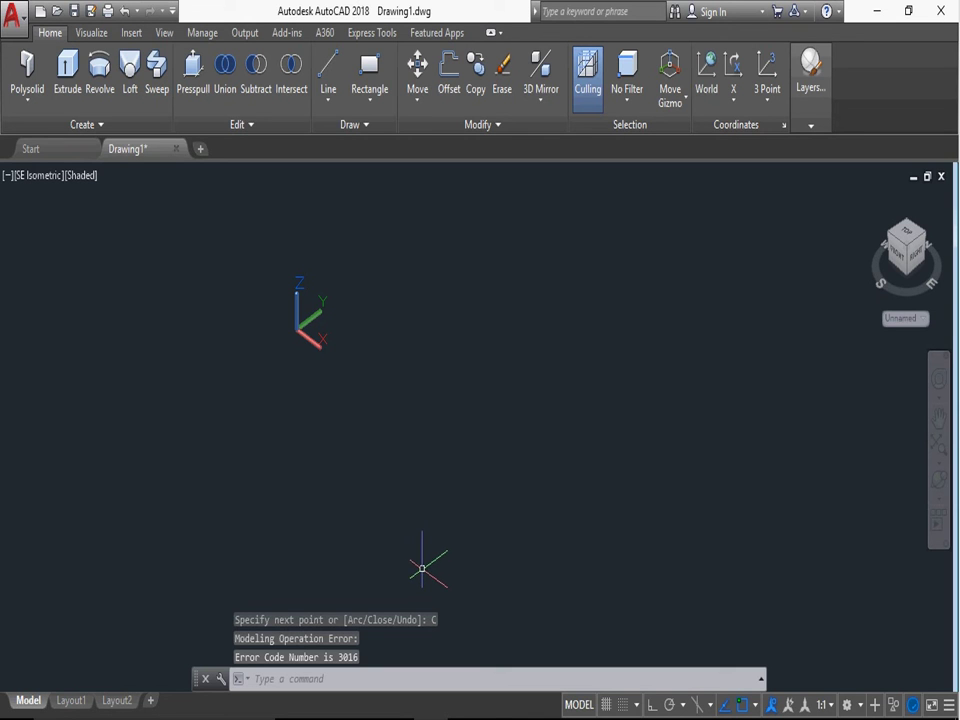
{"action": "left_click", "coordinate": [340, 667]}
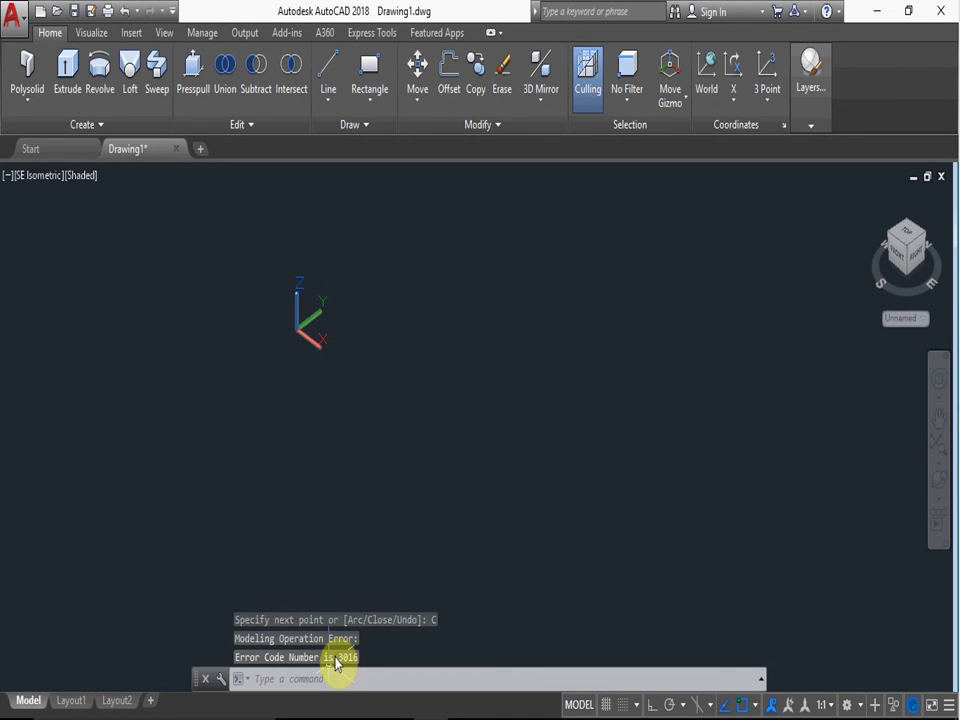
{"action": "left_click", "coordinate": [27, 78]}
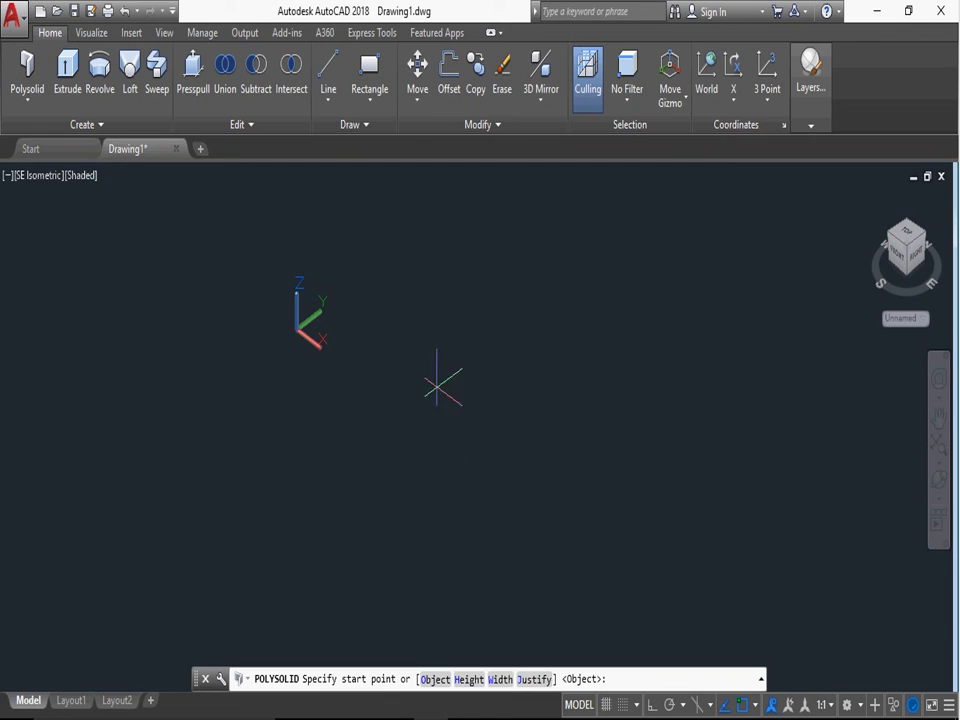
Step: Draw a closed obround wall: straight run, end arc, second straight run, closing arc
{"action": "left_click", "coordinate": [384, 242]}
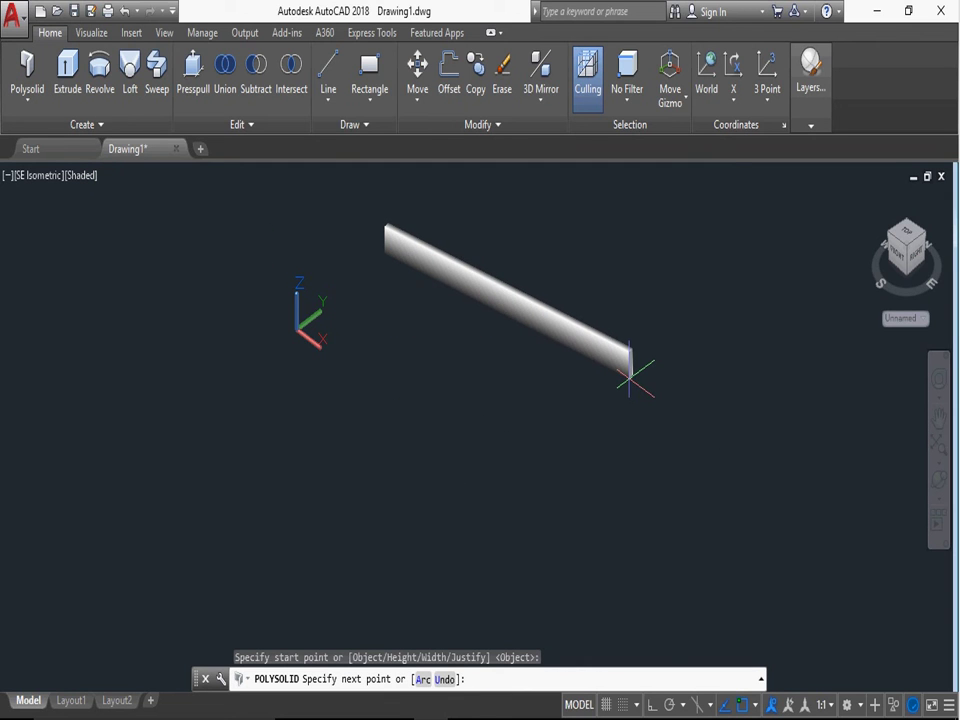
{"action": "left_click", "coordinate": [632, 355]}
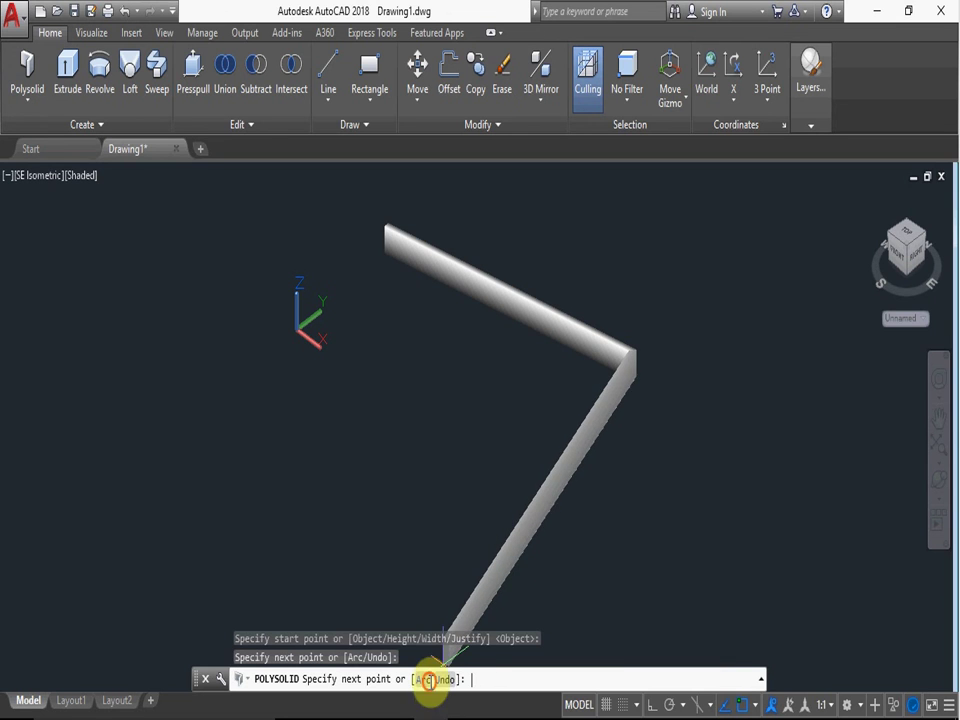
{"action": "left_click", "coordinate": [426, 679]}
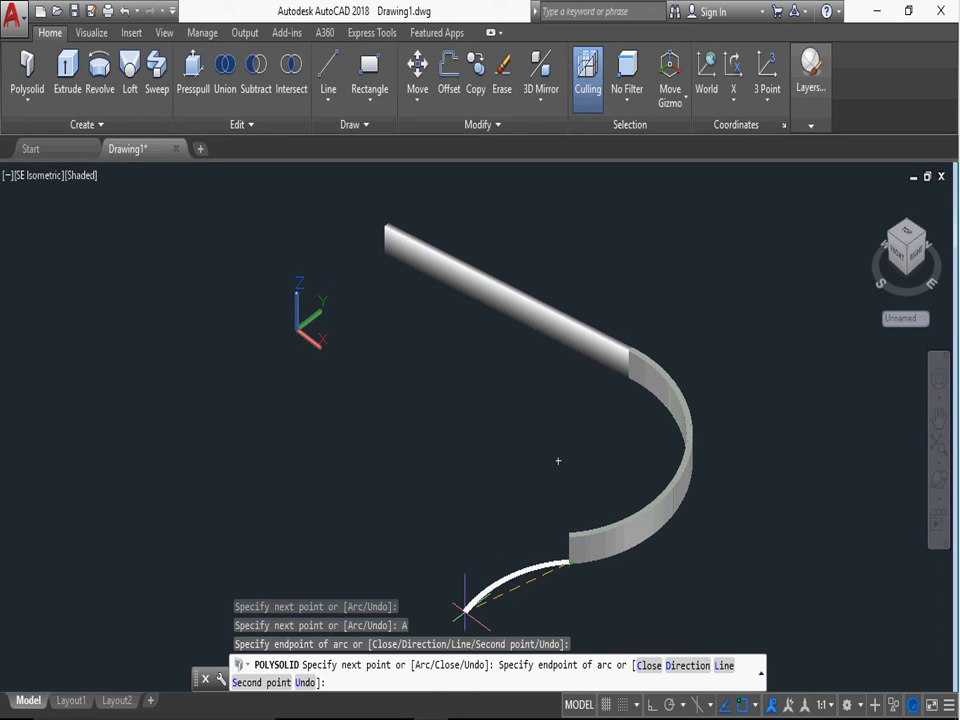
{"action": "left_click", "coordinate": [724, 666]}
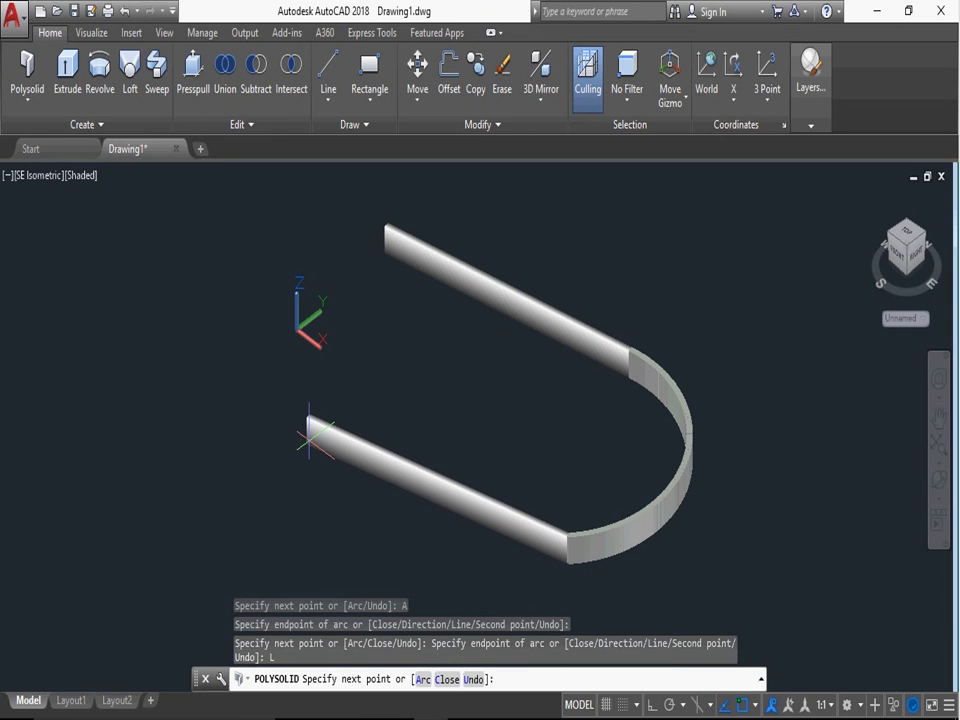
{"action": "left_click", "coordinate": [316, 385]}
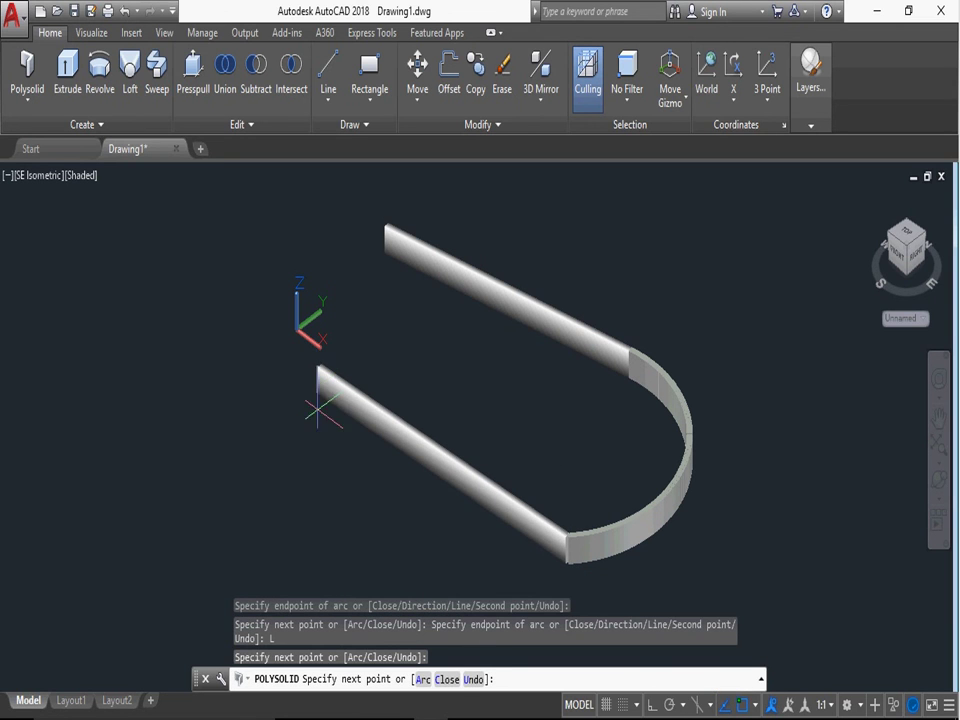
{"action": "left_click", "coordinate": [420, 682]}
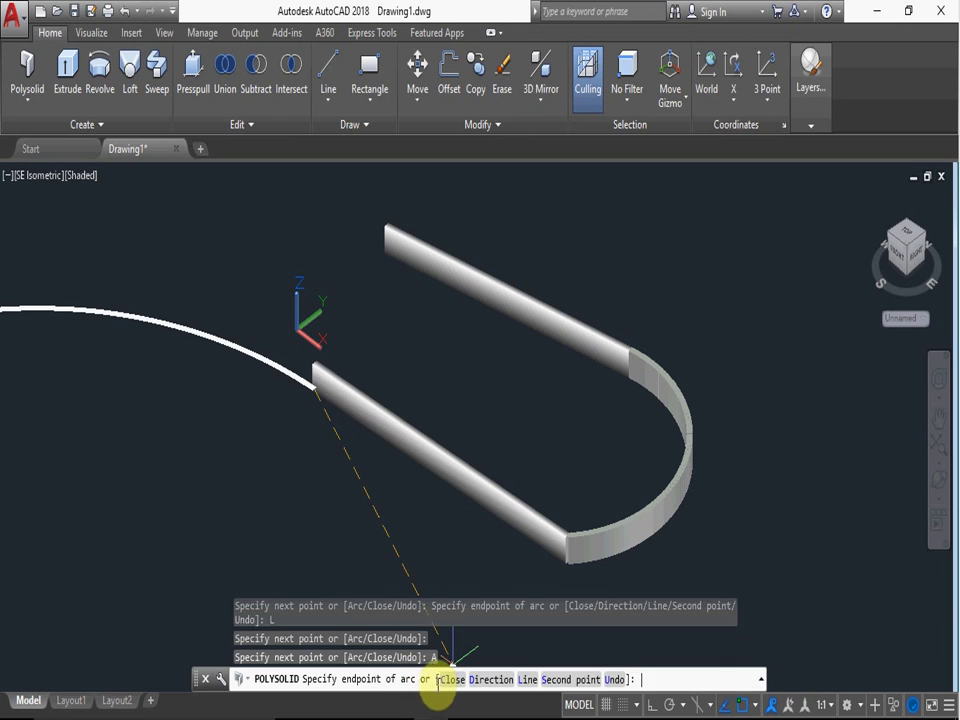
{"action": "left_click", "coordinate": [452, 680]}
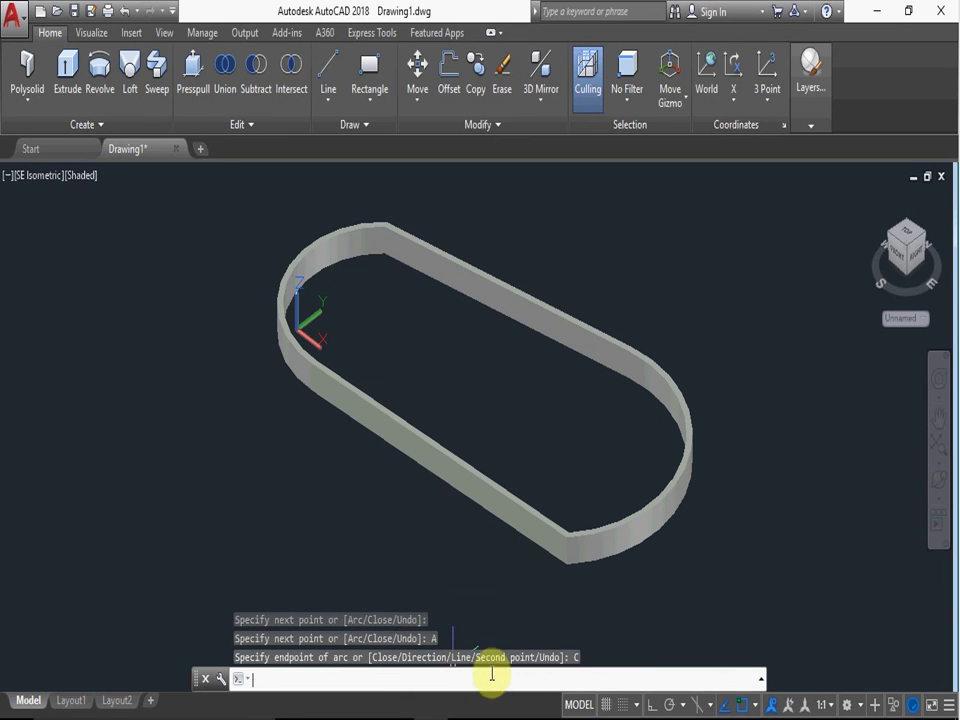
{"action": "left_click", "coordinate": [938, 485]}
Step: Orbit the obround loop to a more upright tilted view, exit orbit, then delete the loop
{"action": "mouse_move", "coordinate": [711, 446]}
{"action": "left_mouse_down"}
{"action": "mouse_move", "coordinate": [465, 543]}
{"action": "mouse_move", "coordinate": [499, 285]}
{"action": "mouse_move", "coordinate": [514, 546]}
{"action": "mouse_move", "coordinate": [634, 598]}
{"action": "mouse_move", "coordinate": [661, 265]}
{"action": "mouse_move", "coordinate": [564, 294]}
{"action": "mouse_move", "coordinate": [561, 197]}
{"action": "left_mouse_up"}
{"action": "right_click", "coordinate": [677, 230]}
{"action": "left_click", "coordinate": [690, 242]}
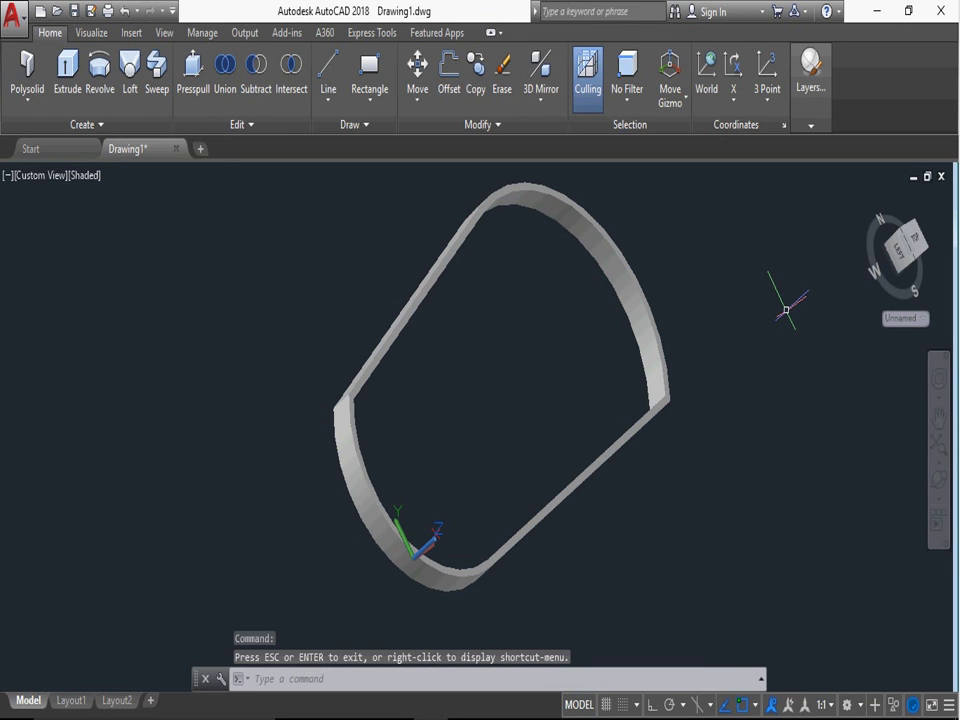
{"action": "left_click", "coordinate": [668, 325]}
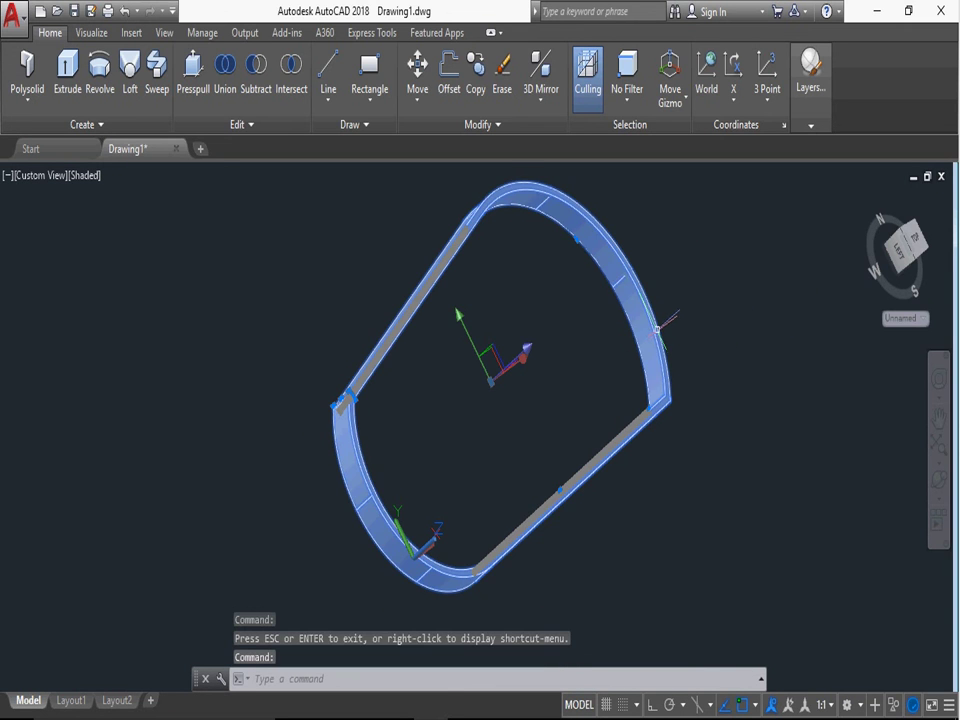